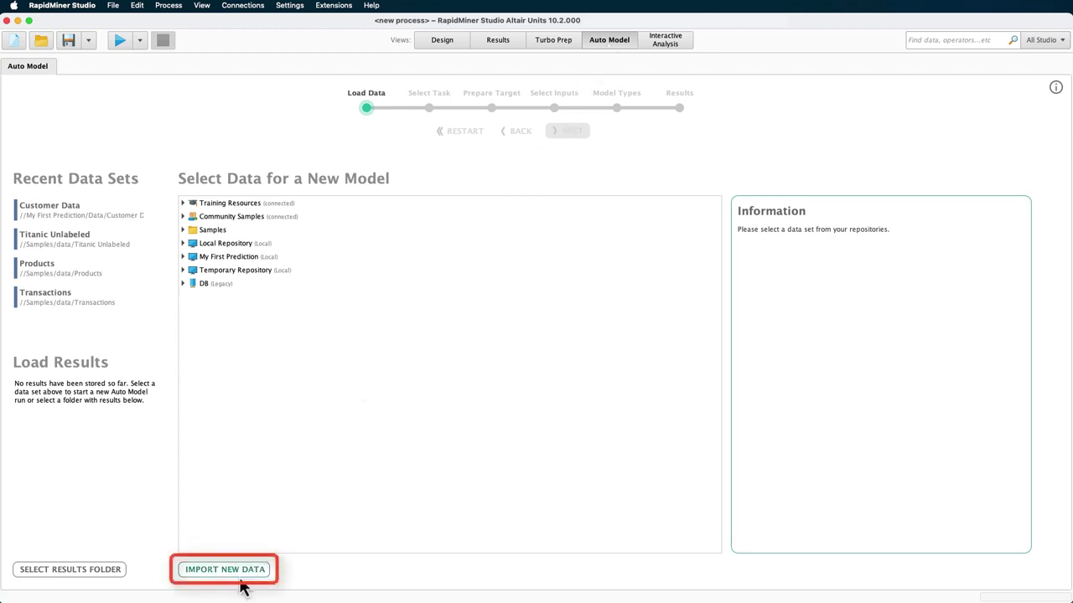
Load the Titanic sample data set (1,309 rows, 12 columns) from Samples > data into Auto Model.
left_click(185, 233)
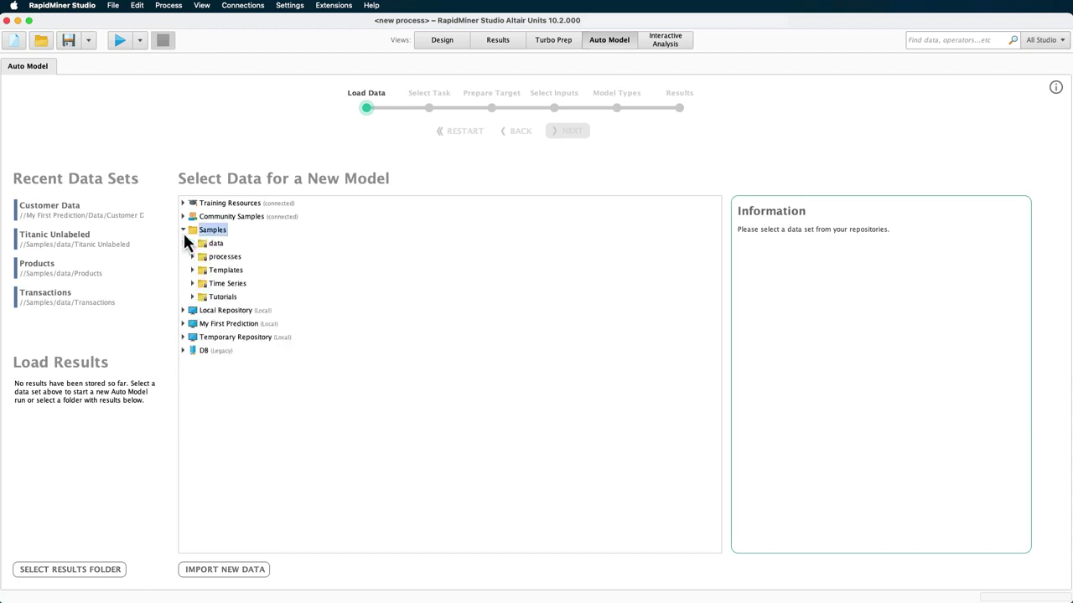
left_click(194, 244)
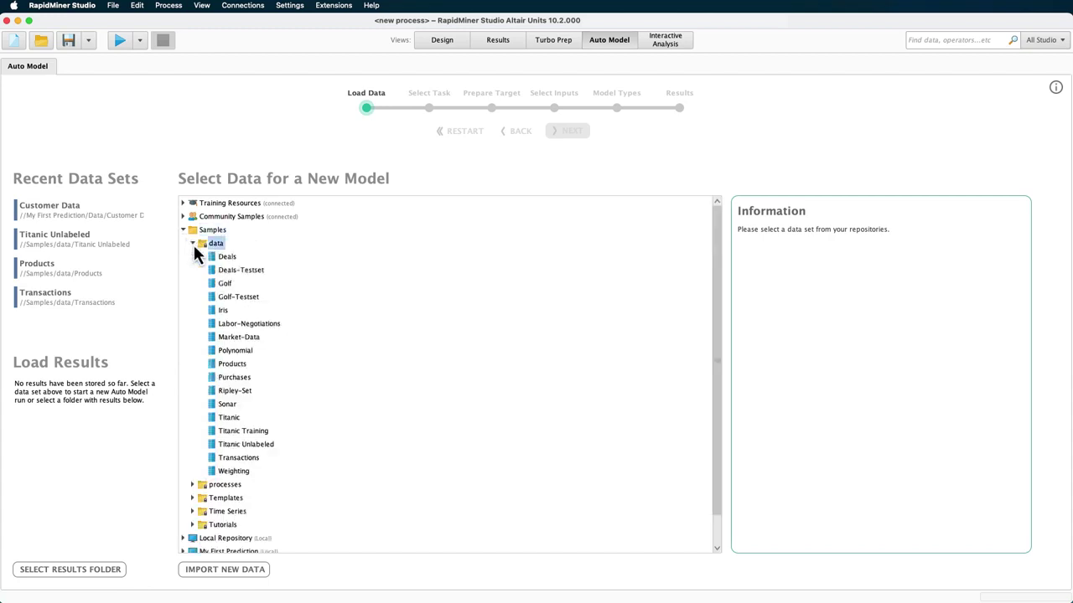
left_click(227, 419)
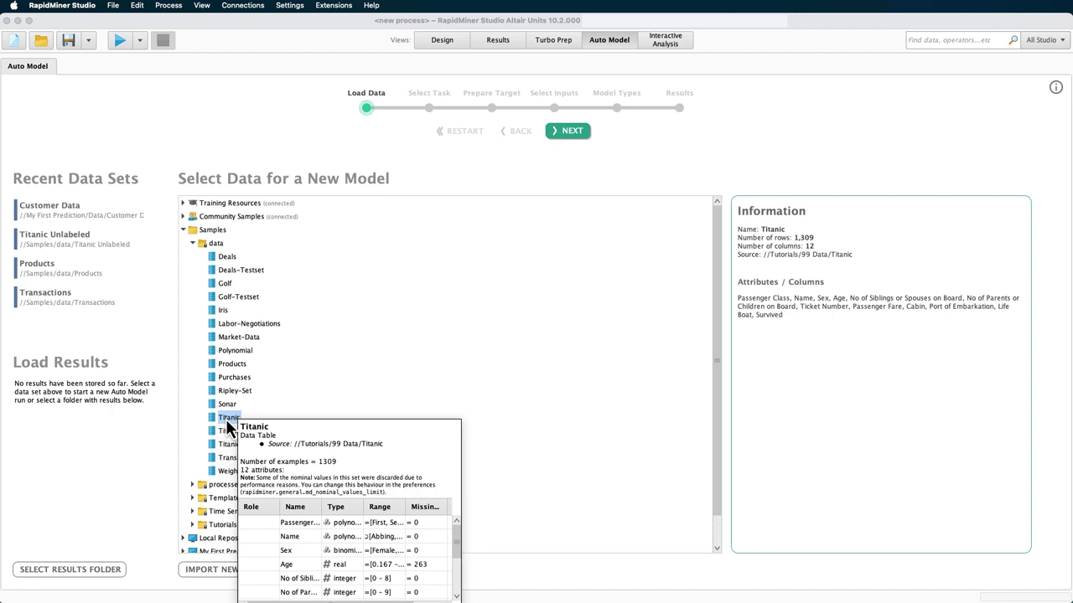
left_click(557, 135)
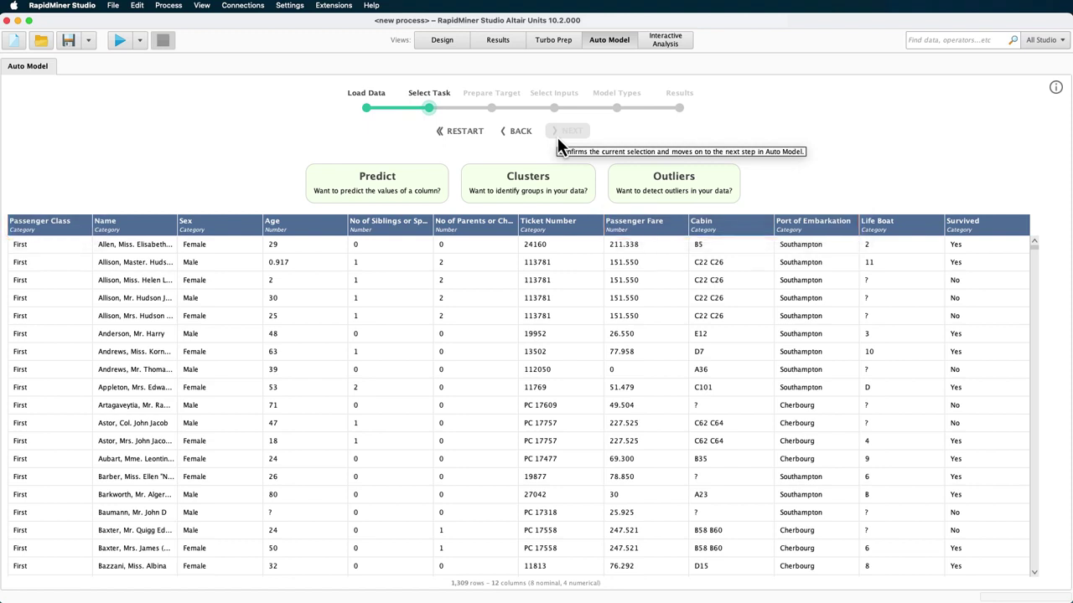
Choose Predict with Survived as the target, showing 809 No and 500 Yes.
left_click(421, 191)
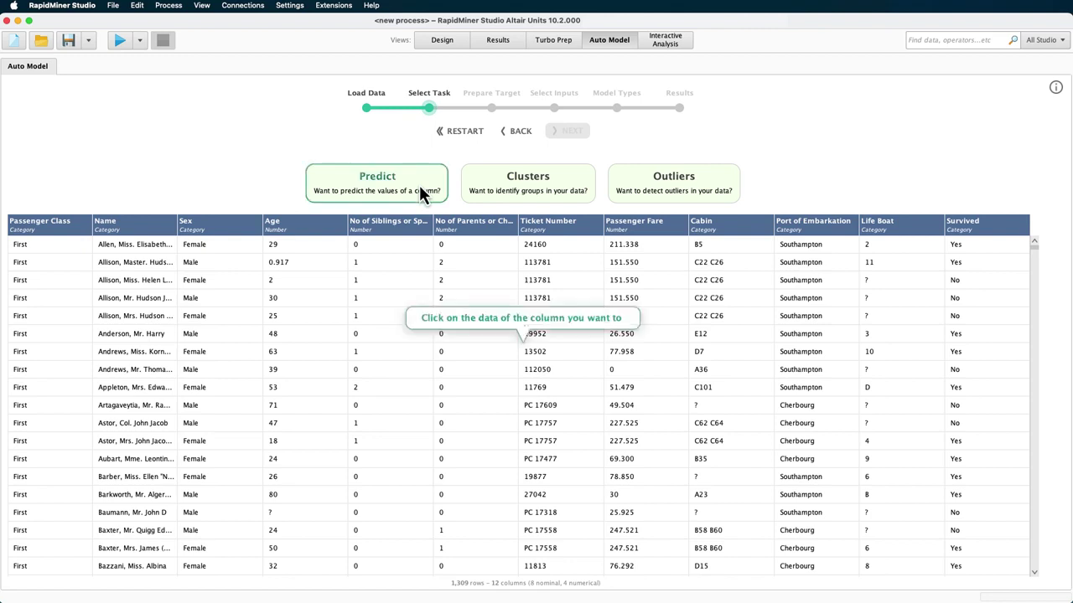
left_click(968, 252)
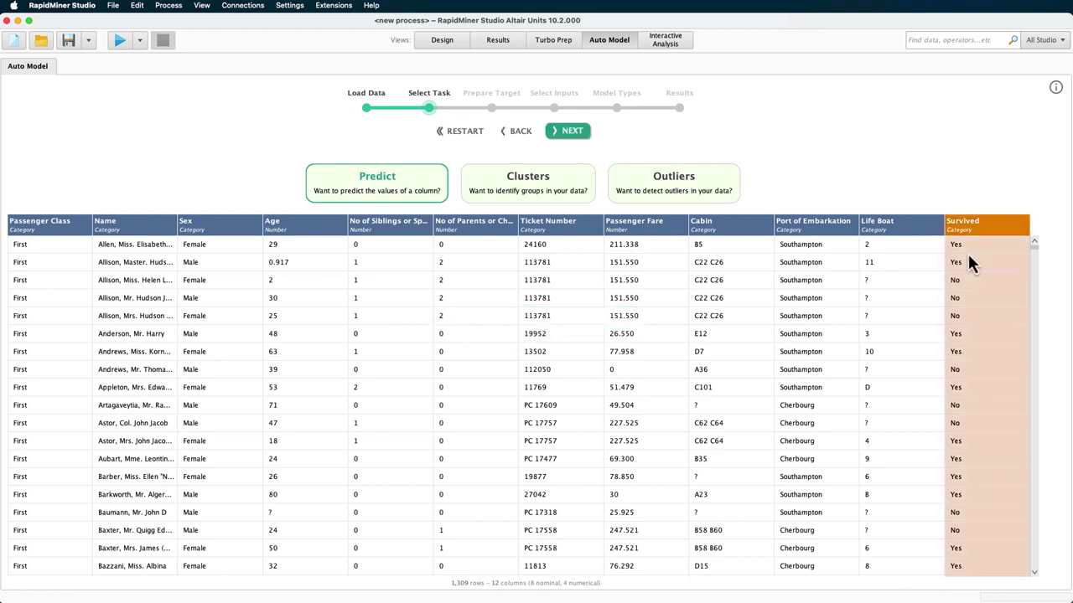
left_click(584, 132)
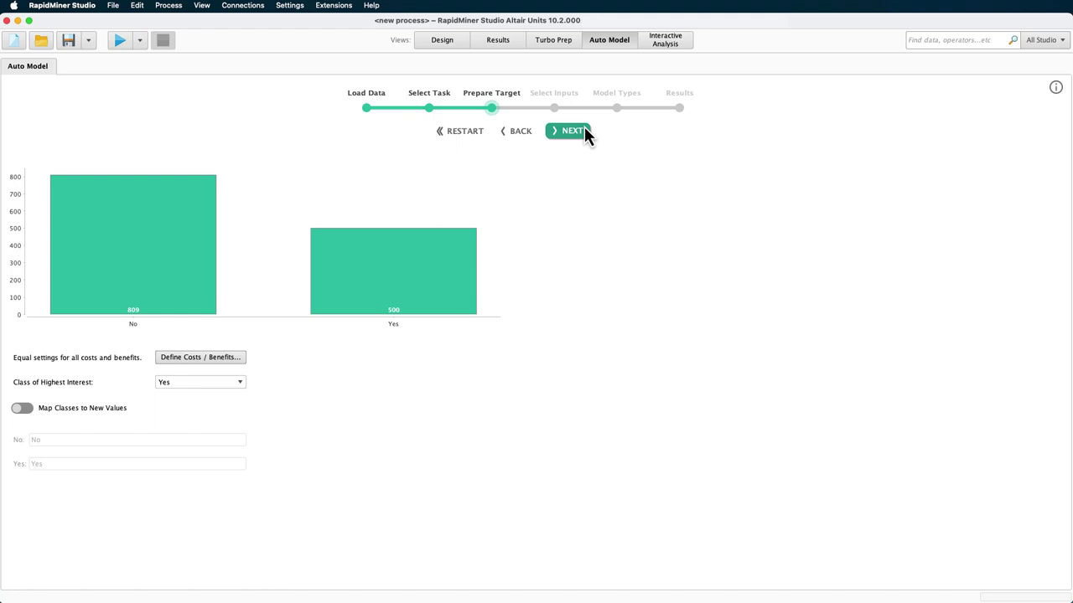
left_click(584, 127)
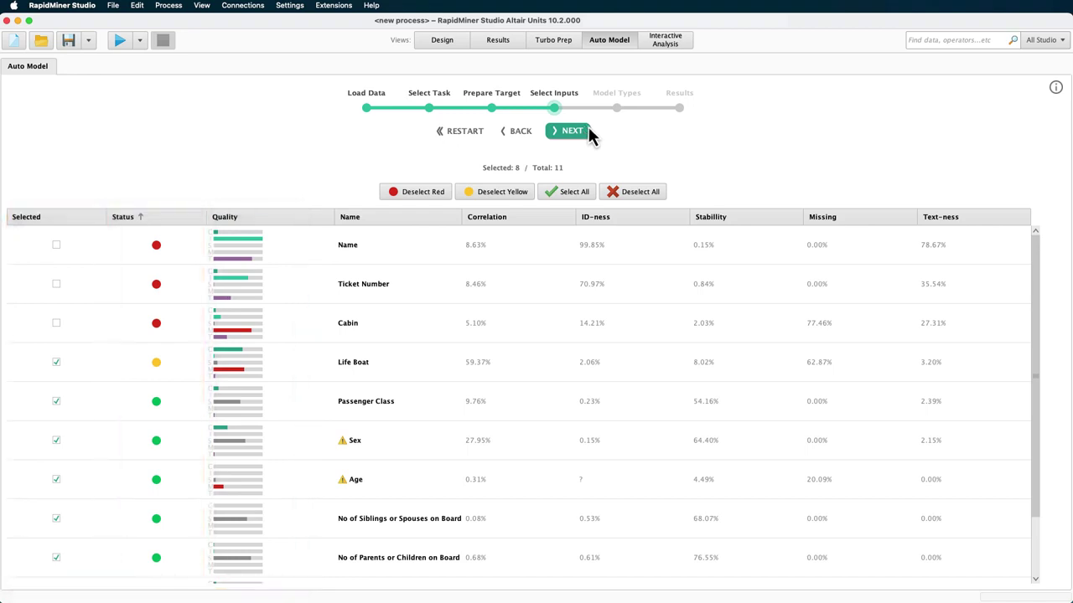
Read the Select Inputs help, then exclude Life Boat, leaving 7 of 11 columns as inputs.
left_click(1055, 89)
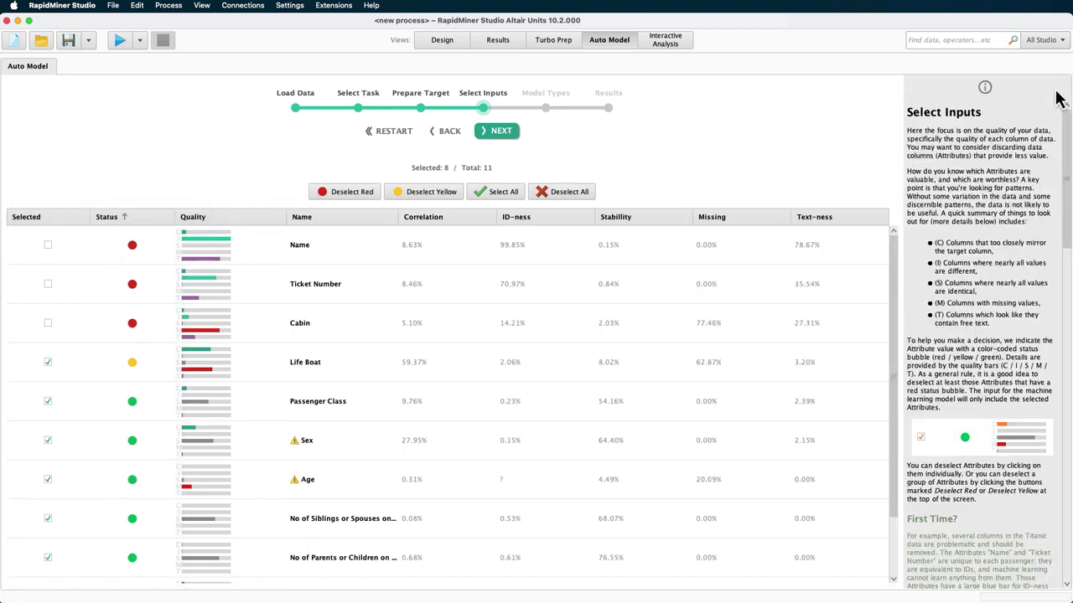
scroll(1066, 233, "down", 8)
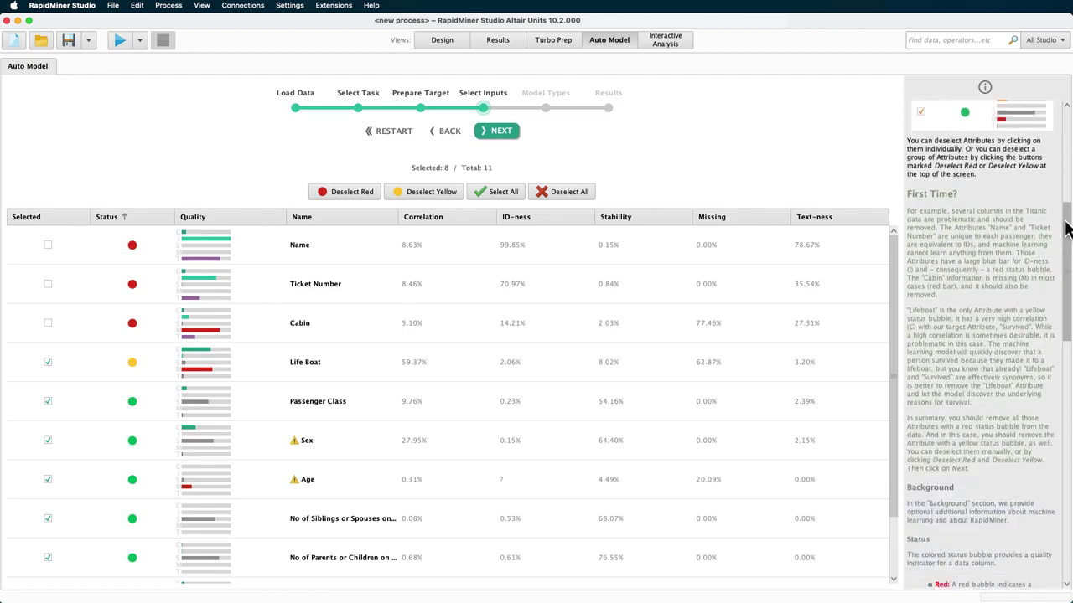
left_click_drag(1066, 233, 1062, 476)
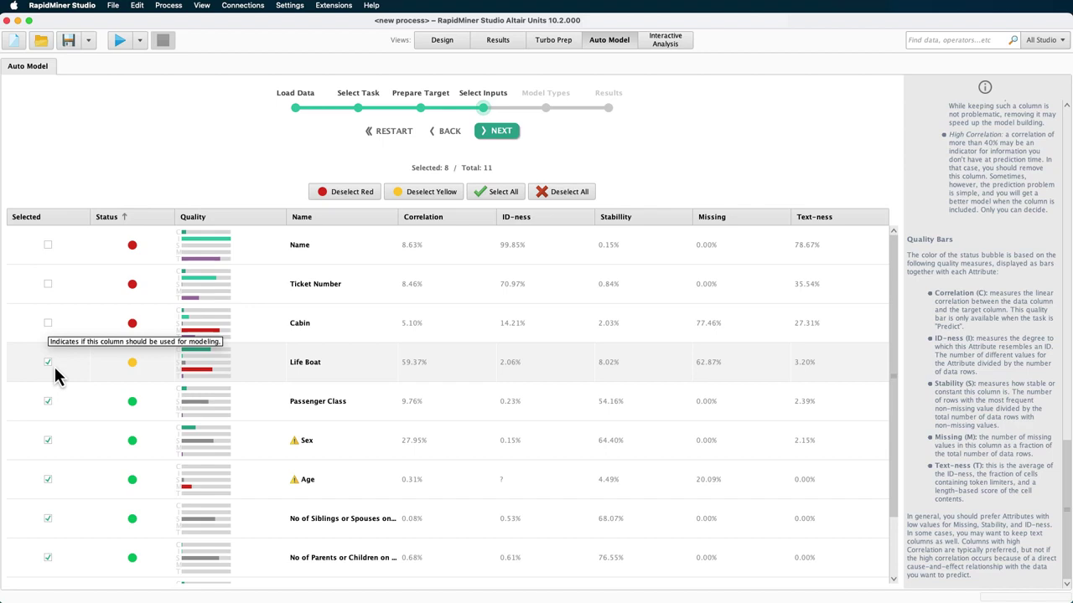
left_click(48, 363)
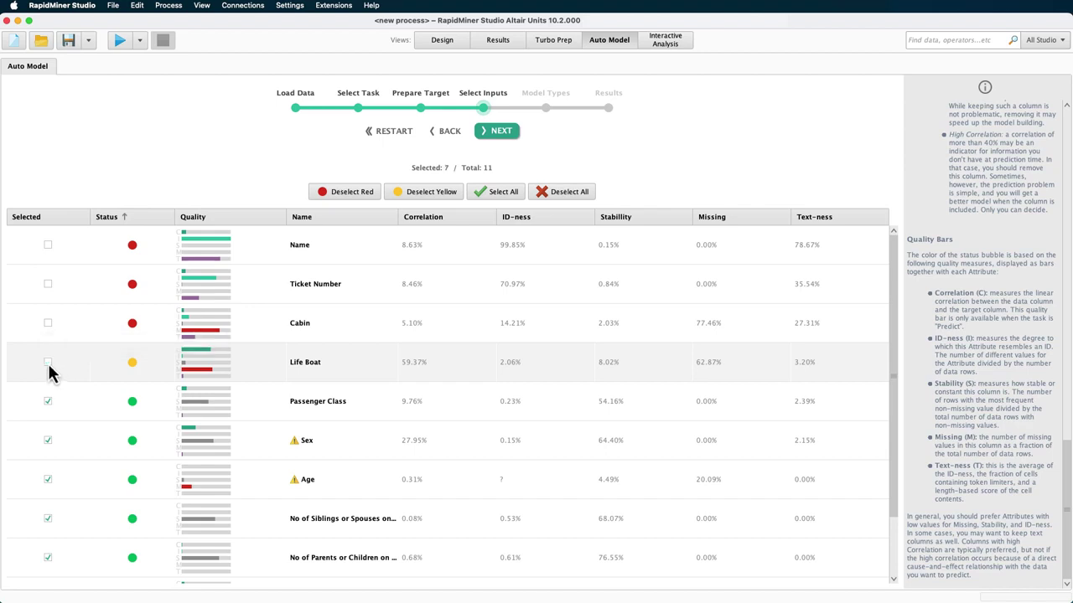
Continue to Model Types with all nine models and three column analyses enabled.
left_click(487, 133)
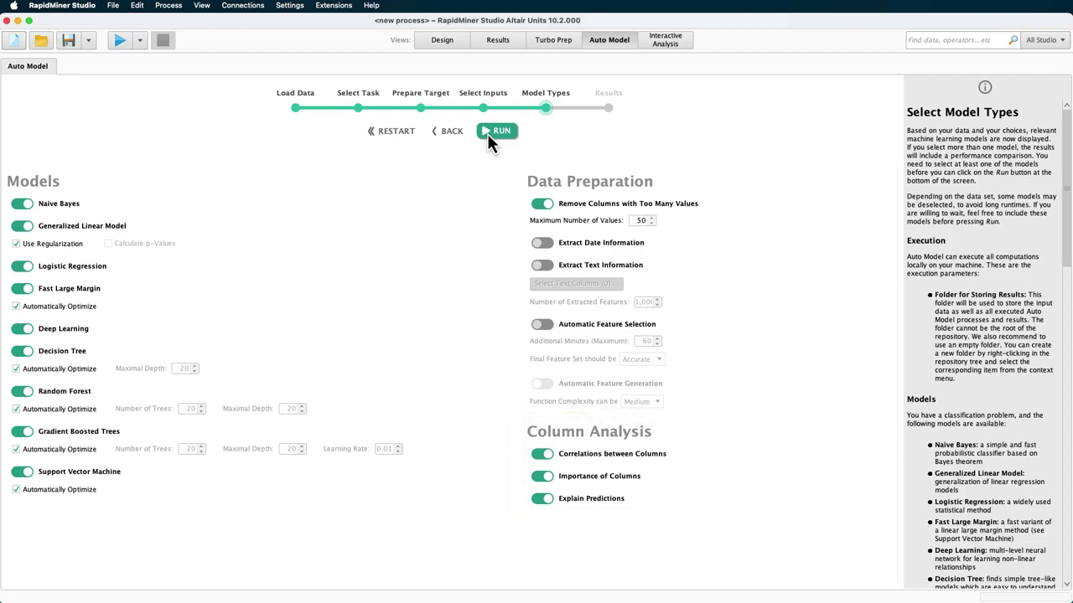
Run all nine models, compare them by Accuracy then AUC, and show the ROC Comparison.
left_click(496, 132)
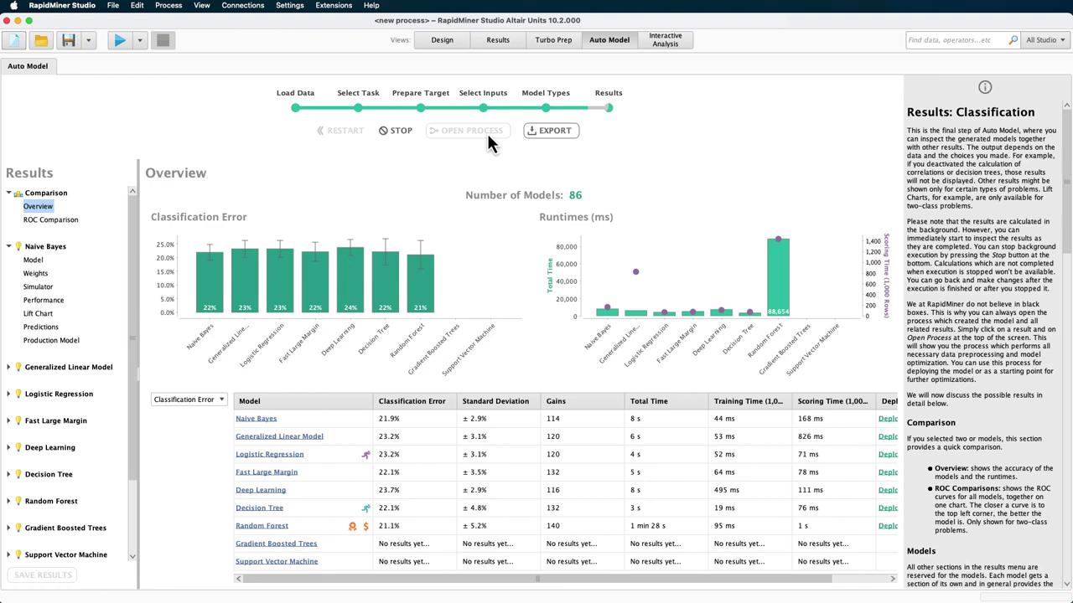
left_click(211, 403)
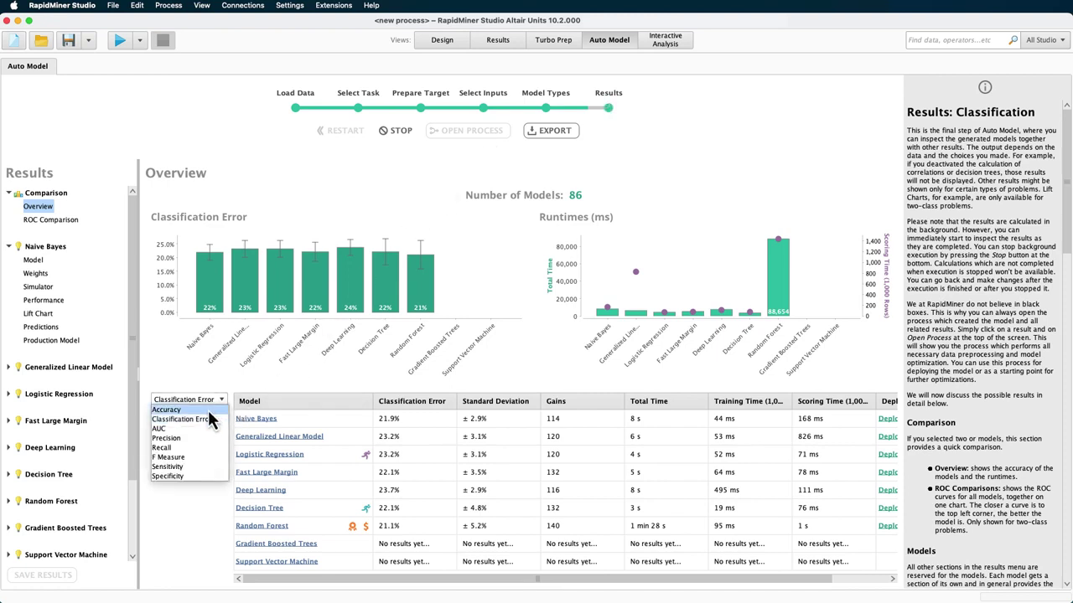
left_click(208, 410)
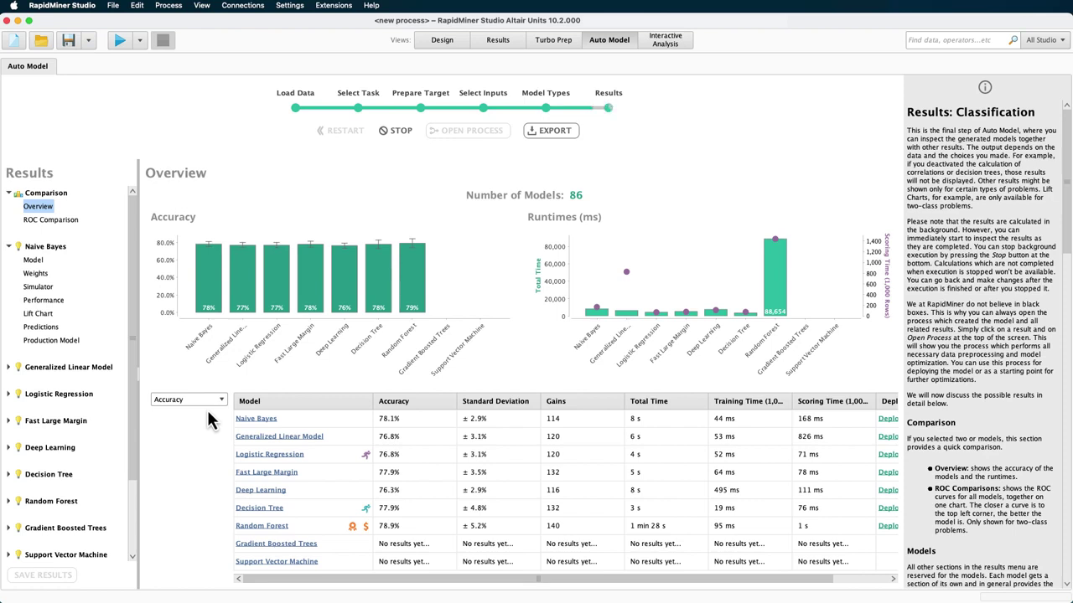
left_click(209, 400)
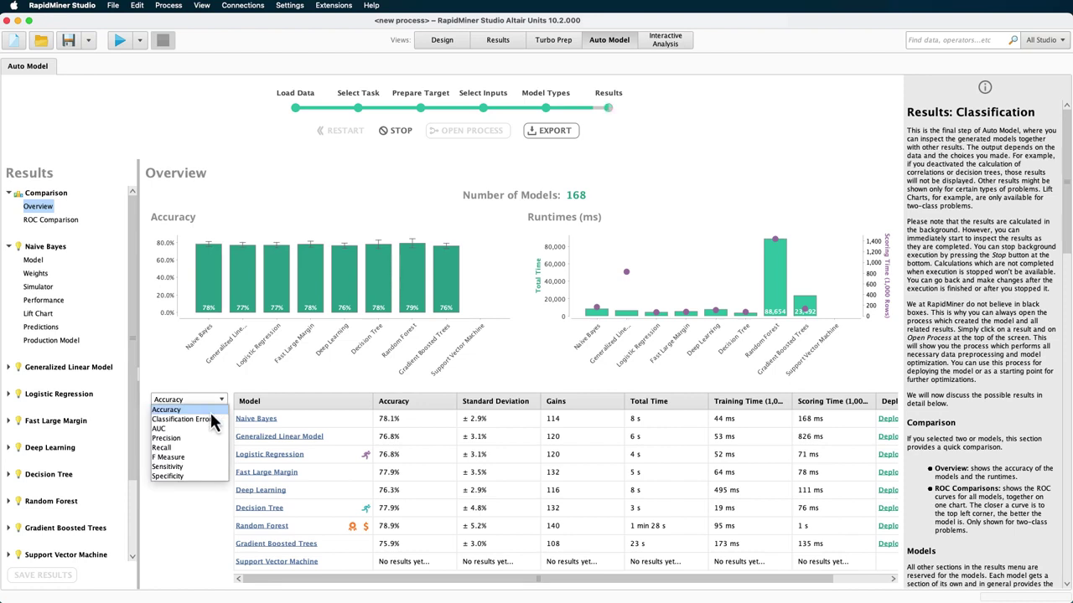
left_click(159, 428)
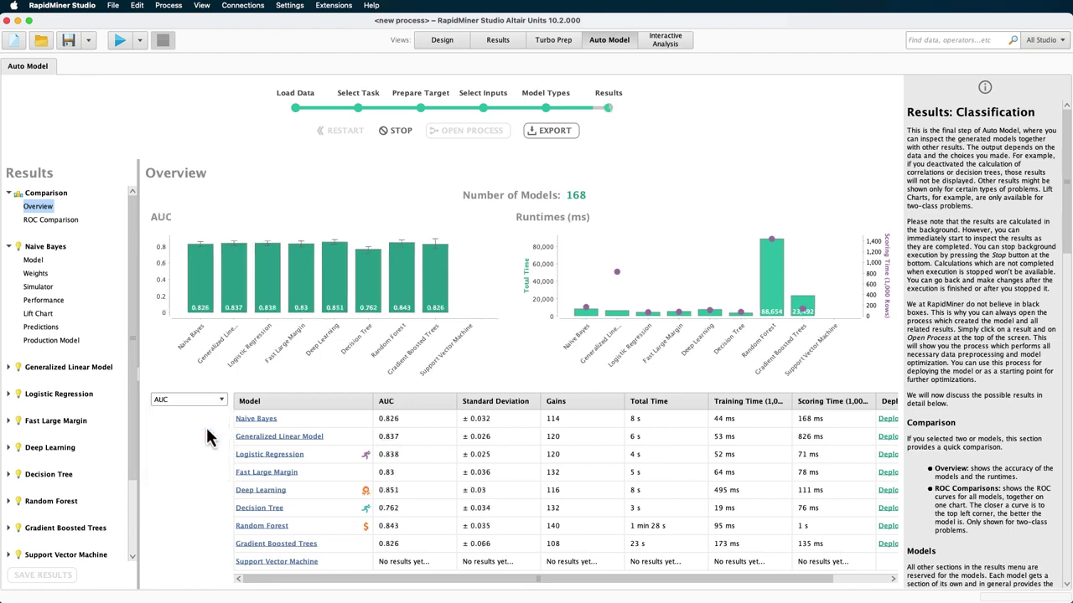
left_click(64, 222)
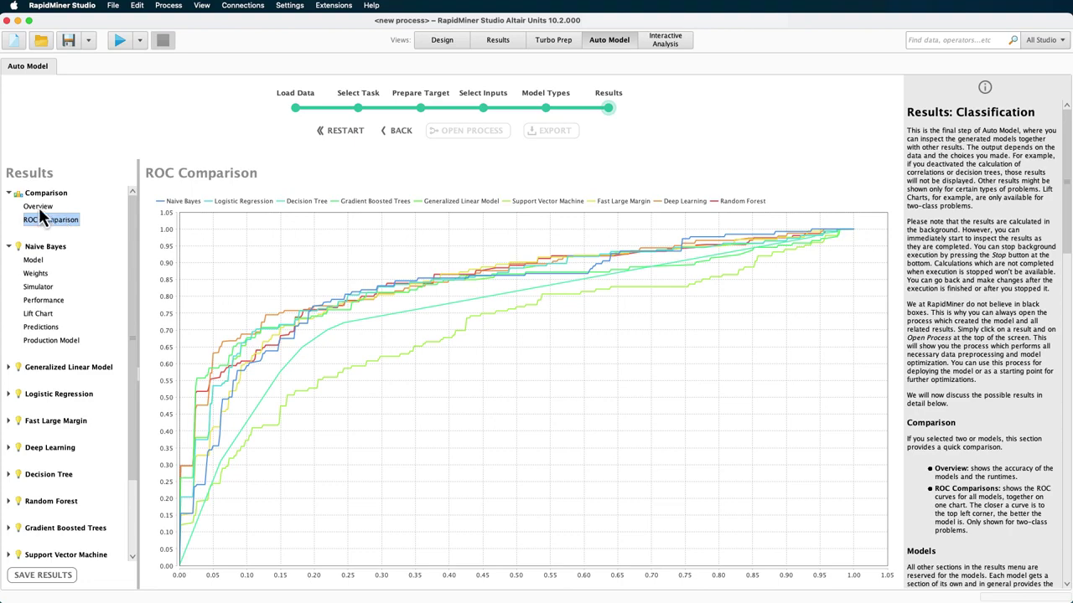
Return to the Overview, sort models by Training Time descending, and close the help panel.
left_click(39, 207)
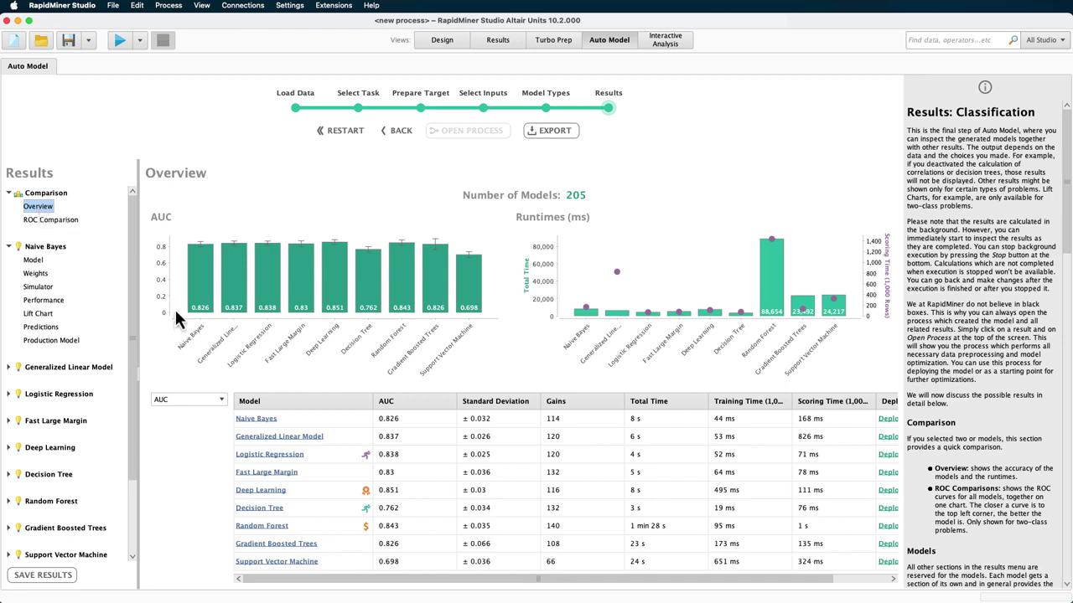
left_click_drag(578, 591, 623, 587)
left_click(686, 402)
left_click(686, 401)
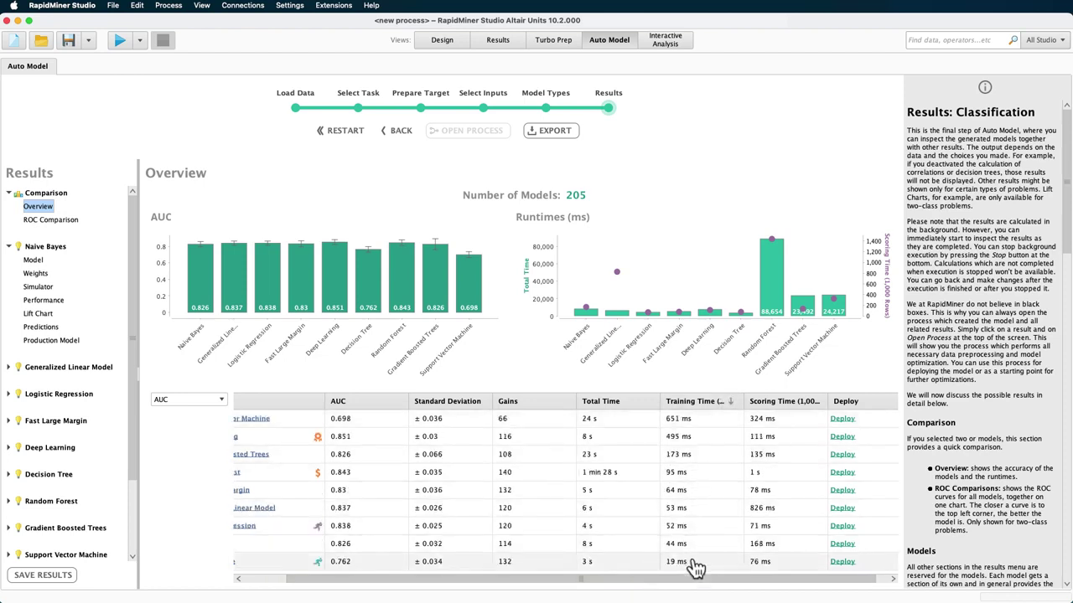
left_click_drag(692, 589, 643, 591)
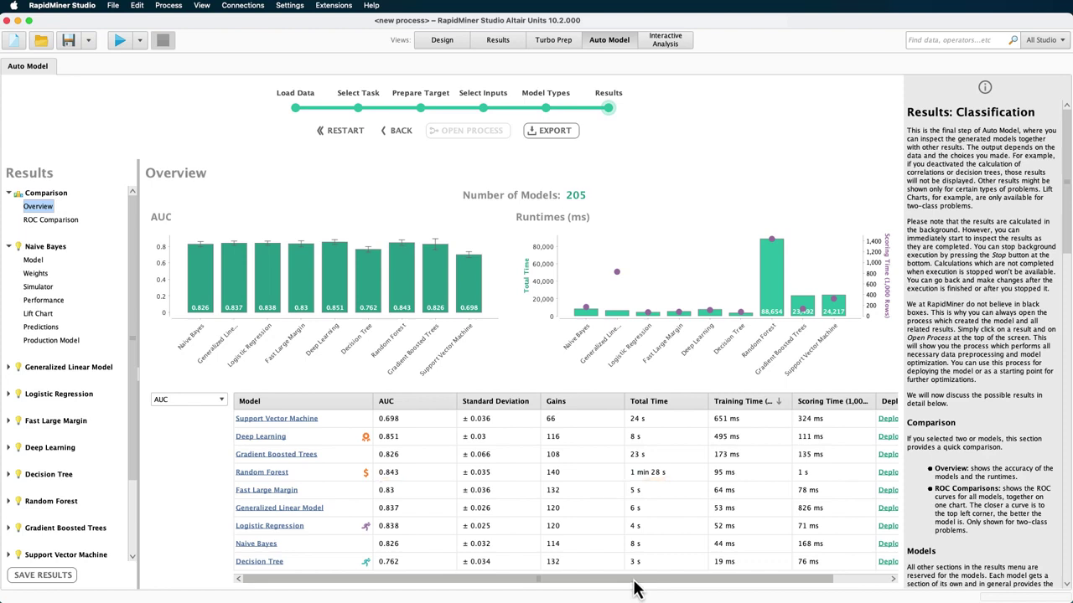
left_click(982, 89)
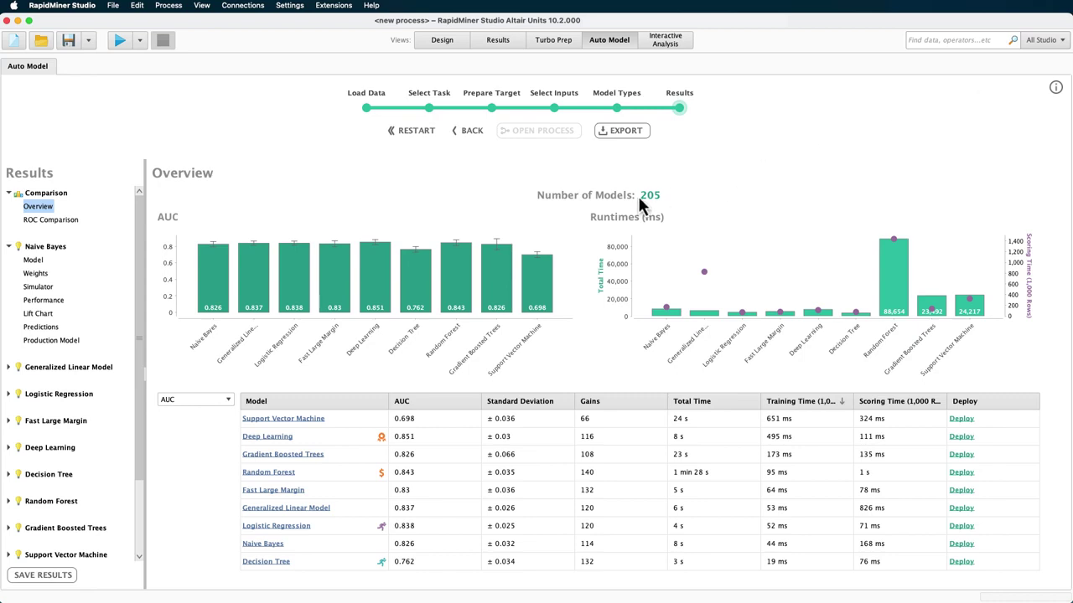
Browse the General Data and Weights by Correlation results, then show Correlations with a wider Attributes column.
scroll(143, 285, "down", 4)
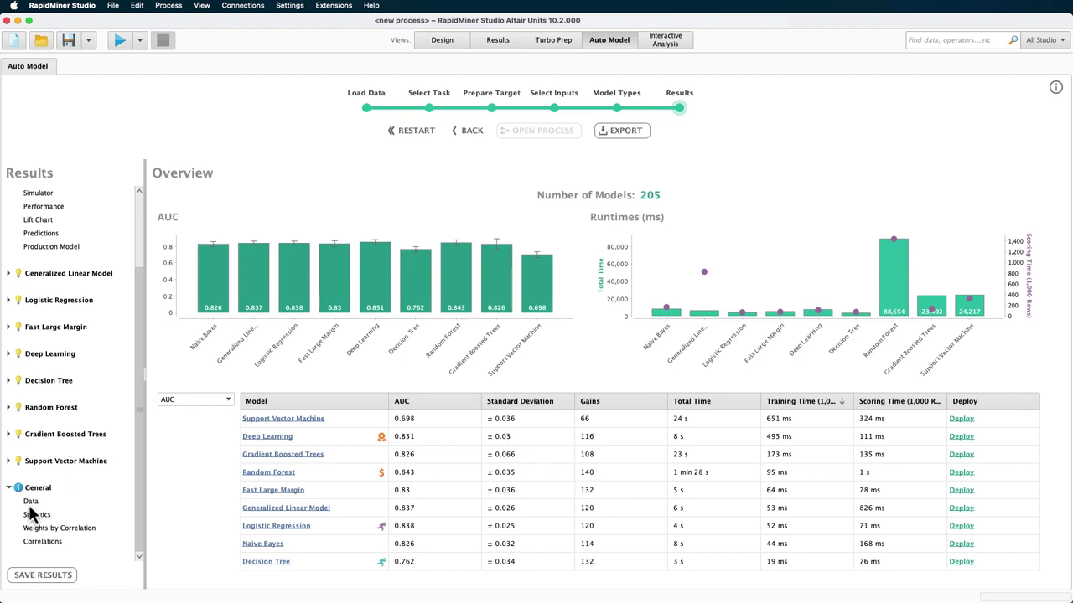
left_click(30, 503)
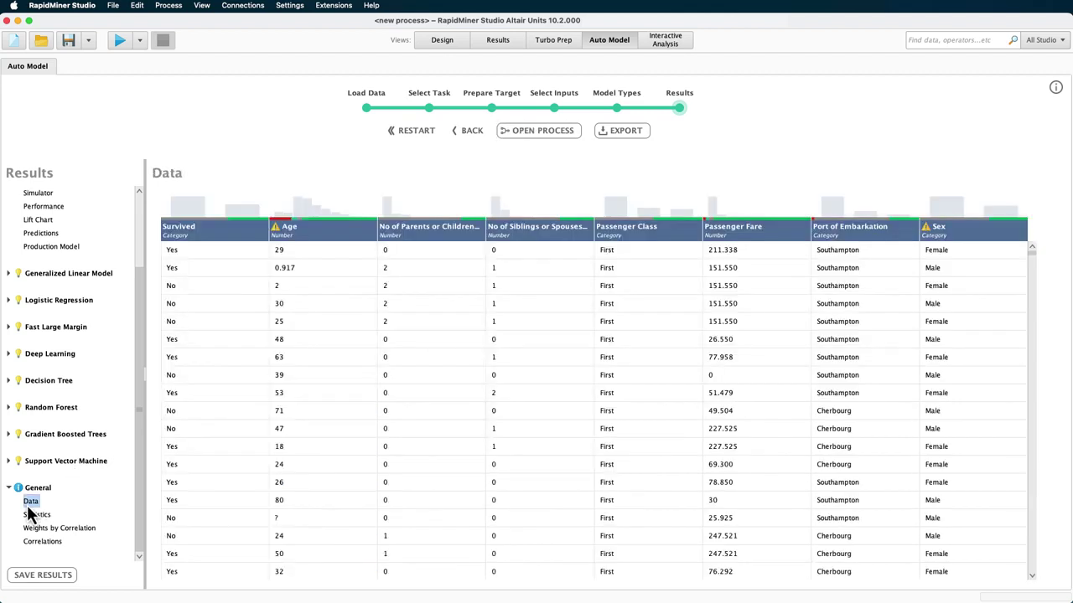
left_click(36, 530)
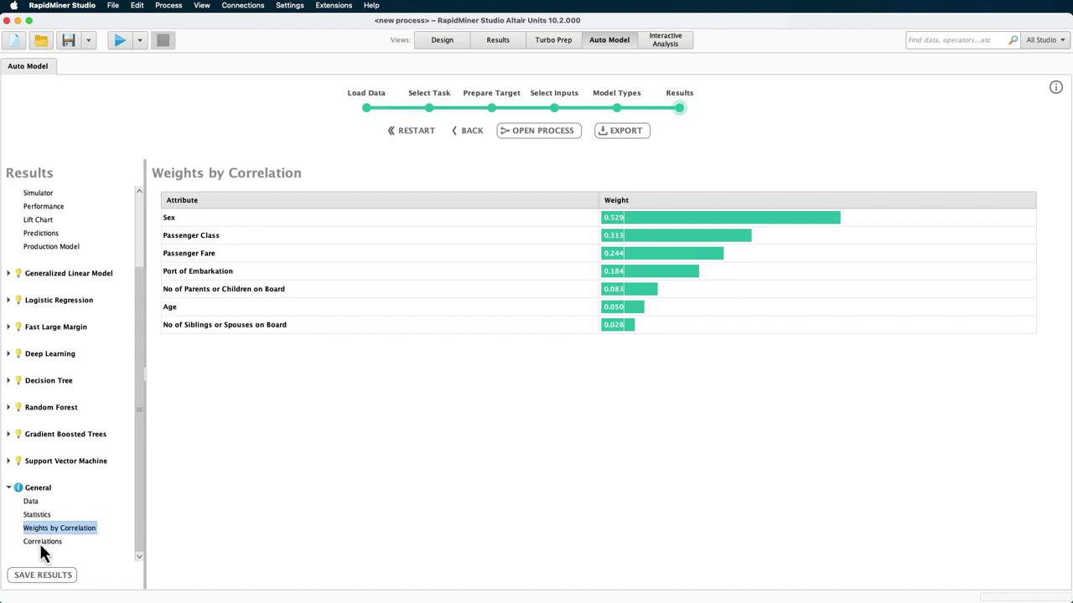
left_click(40, 542)
left_click_drag(81, 236, 206, 236)
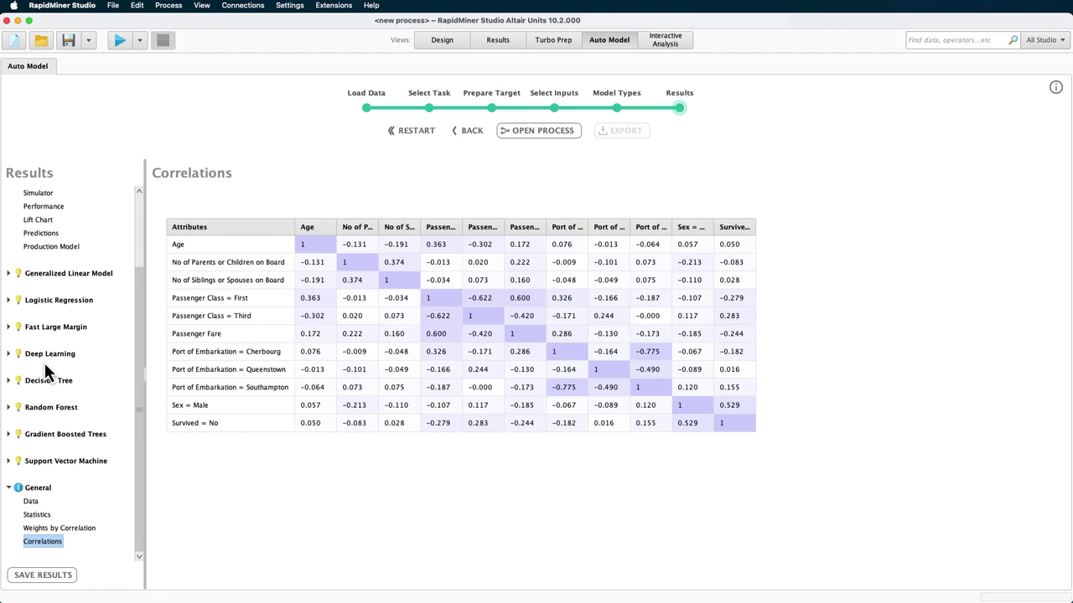
Review the Decision Tree model and its performance results.
left_click(9, 382)
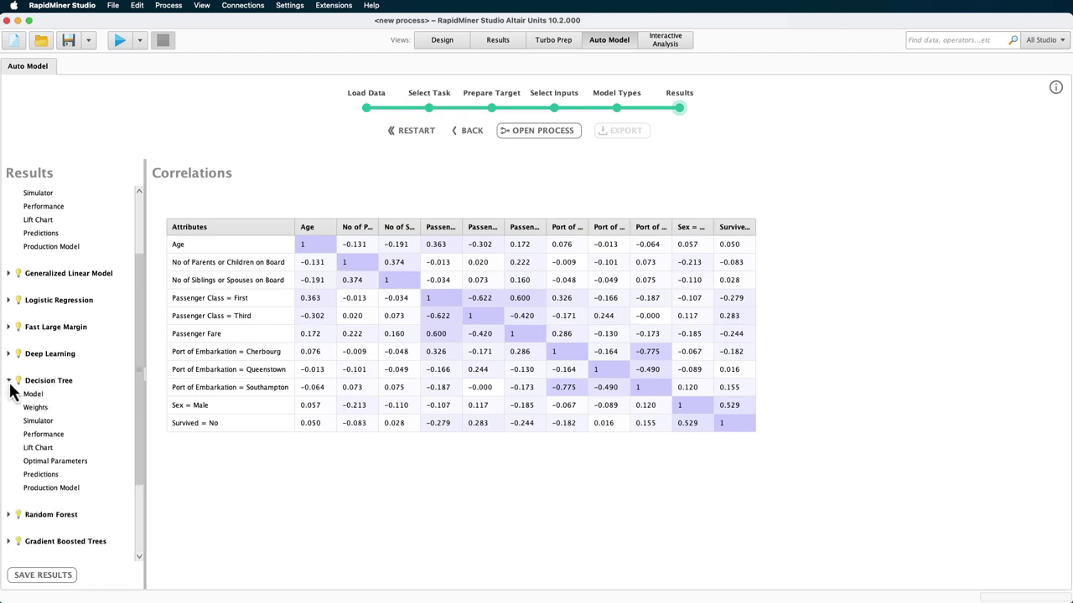
left_click(32, 394)
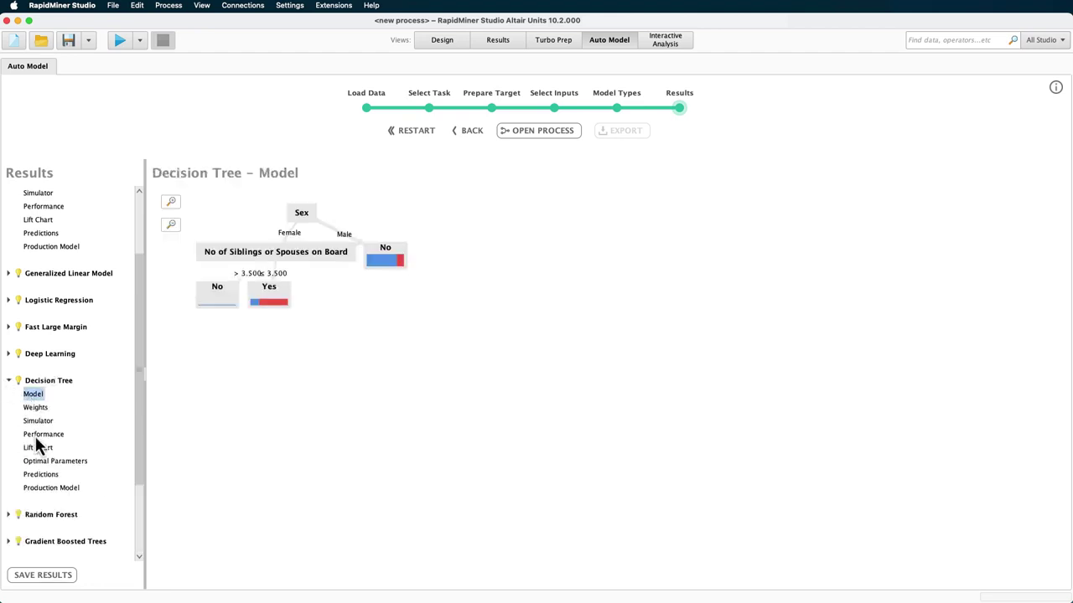
left_click(36, 437)
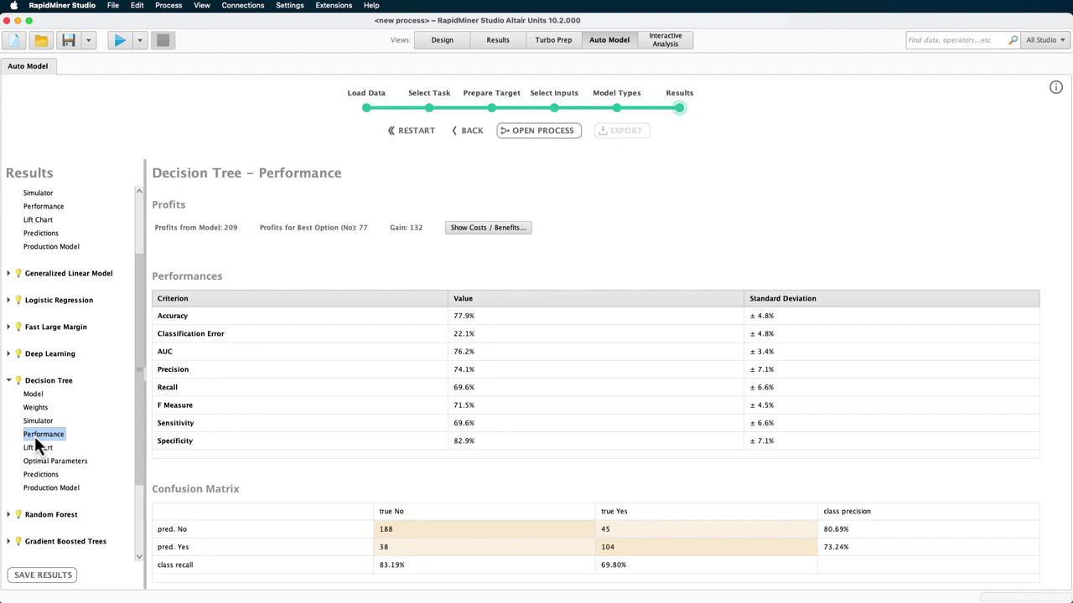
left_click_drag(137, 423, 127, 487)
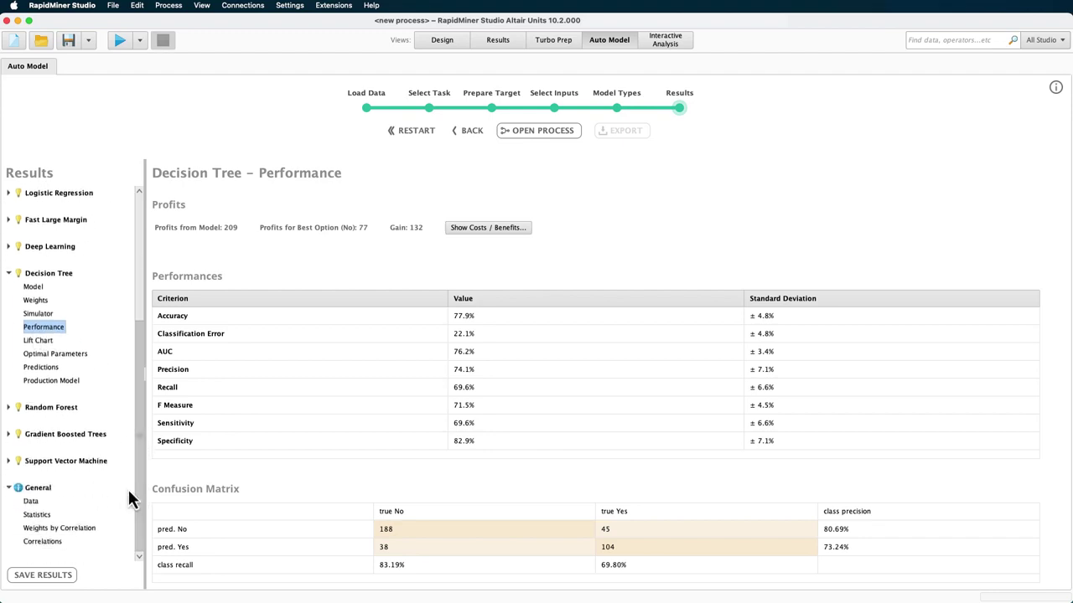
View the Gradient Boosted Trees optimal parameters, then open its Simulator.
left_click(8, 434)
left_click(57, 515)
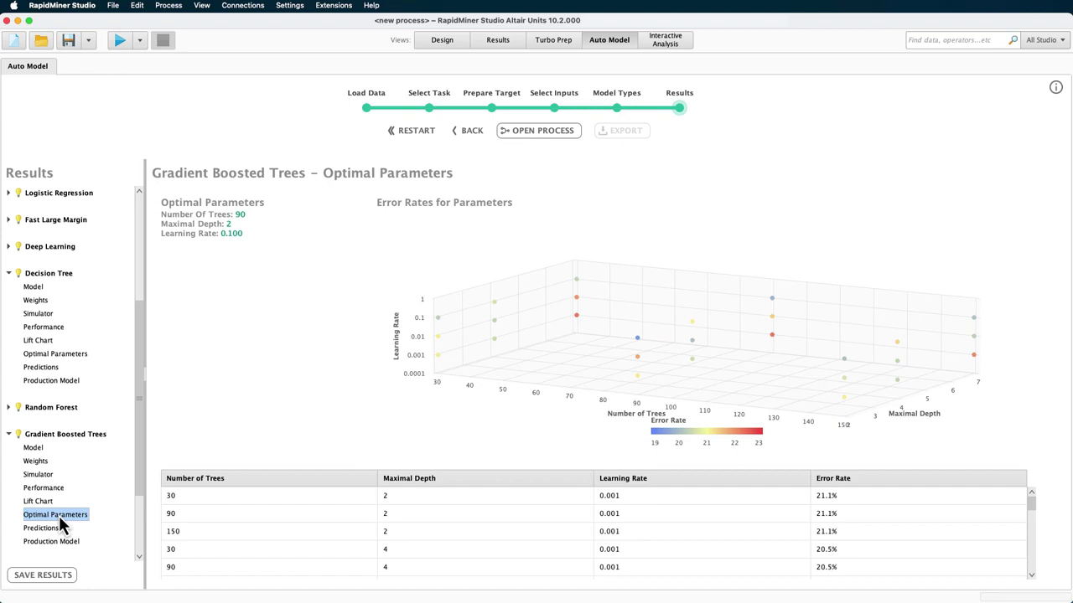
left_click(42, 476)
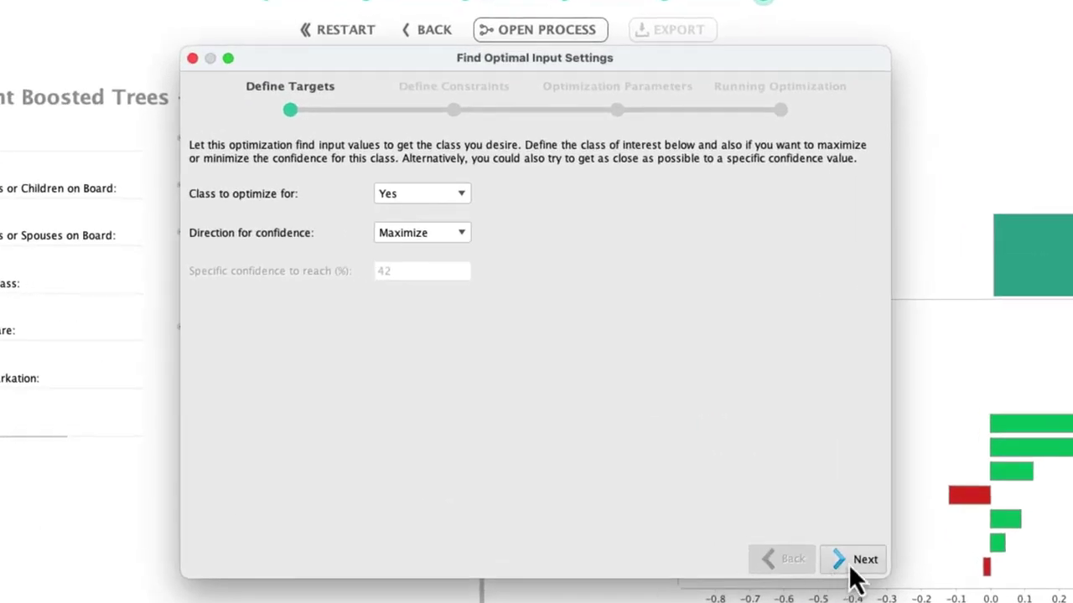
Add optimization constants Age = 40 and Sex = Male.
left_click(855, 564)
left_click(212, 419)
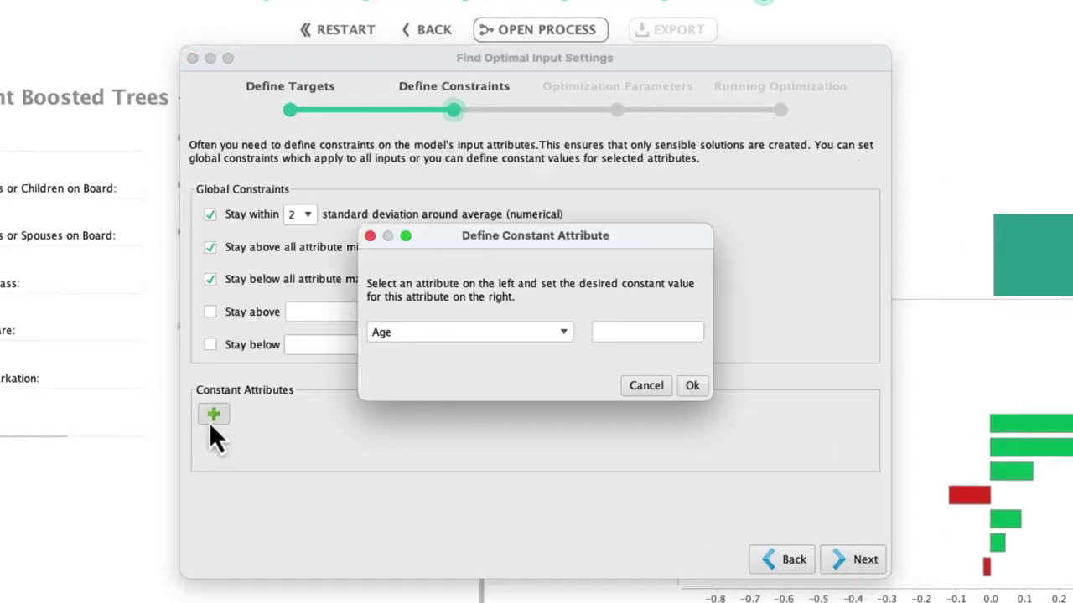
left_click(625, 335)
type("40")
left_click(689, 387)
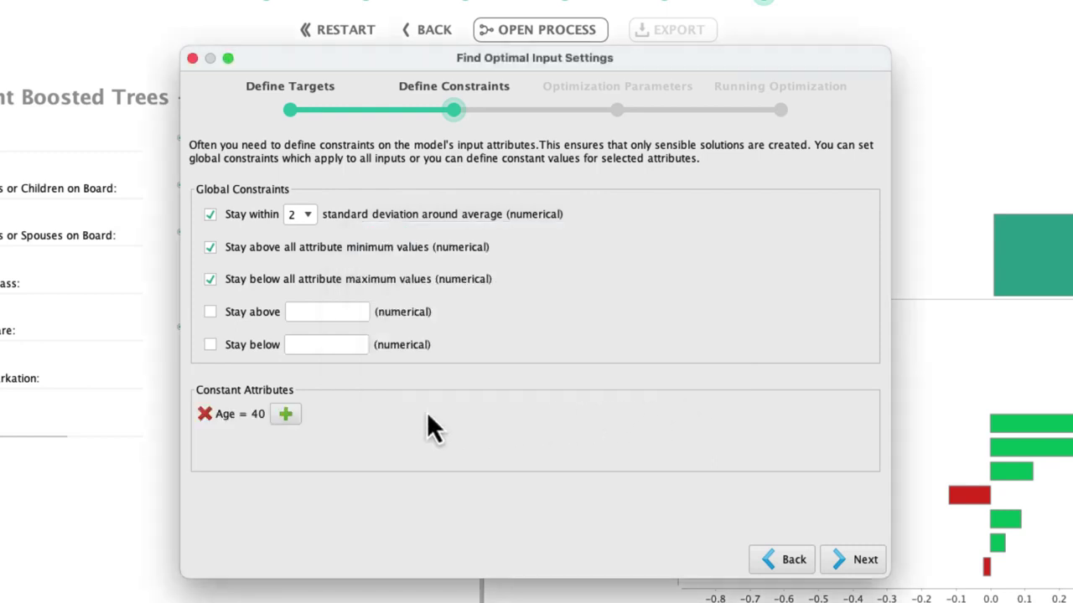
left_click(285, 414)
left_click(563, 332)
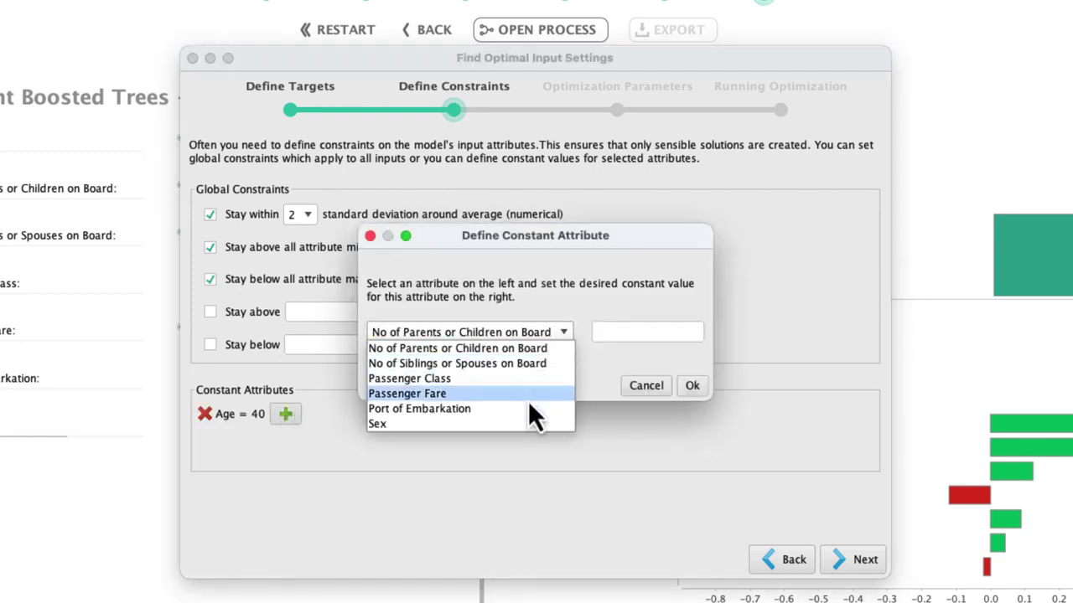
left_click(518, 424)
left_click(633, 339)
left_click(631, 362)
left_click(692, 385)
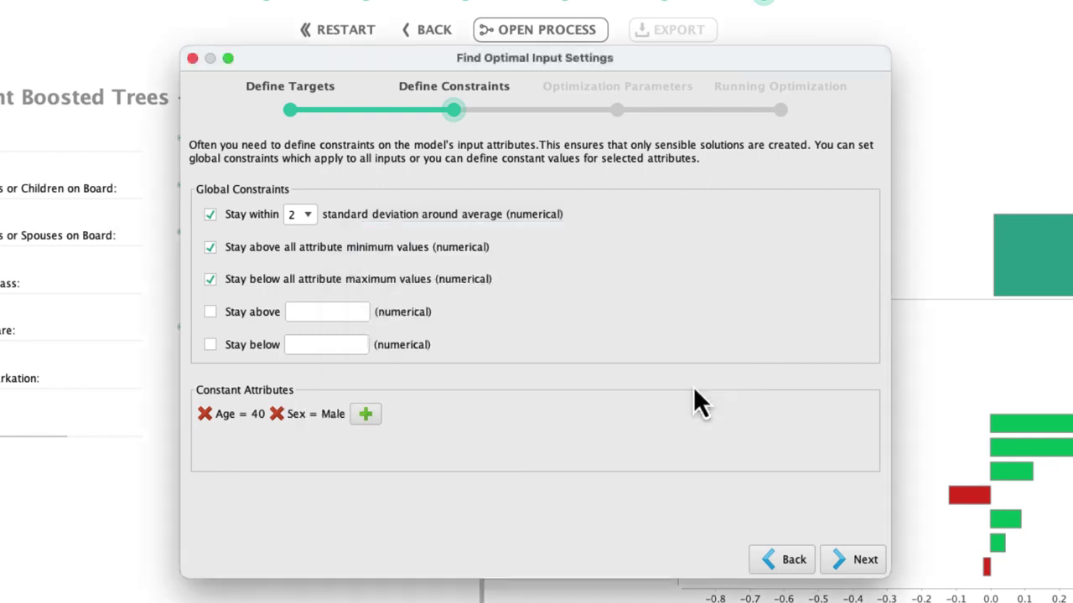
Fix Port of Embarkation at Cherbourg, run the optimization, and apply it (Yes at 66%).
left_click(364, 415)
left_click(503, 335)
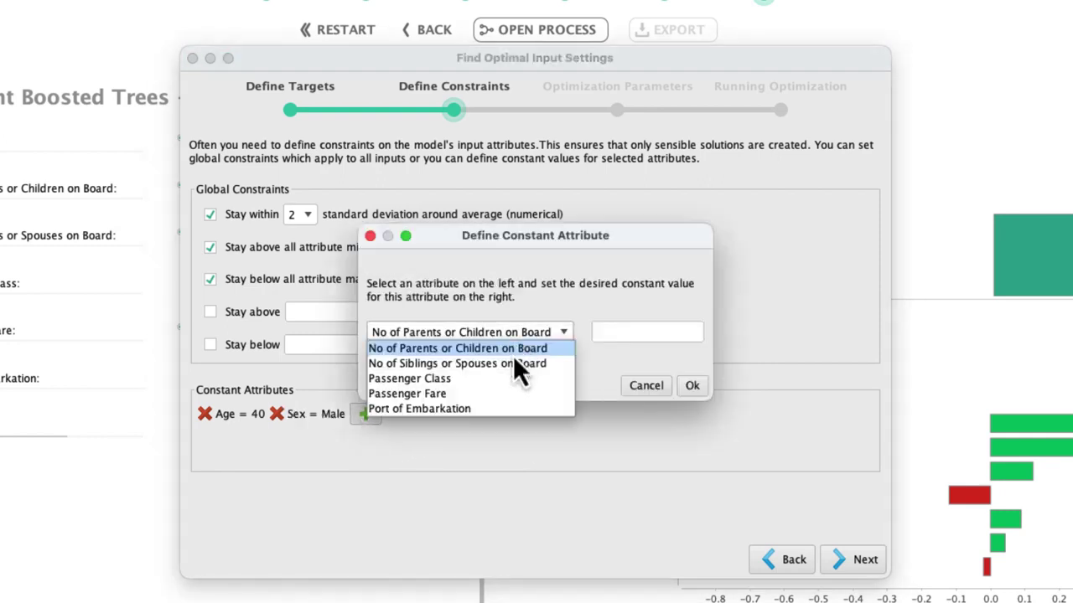
left_click(507, 408)
left_click(692, 386)
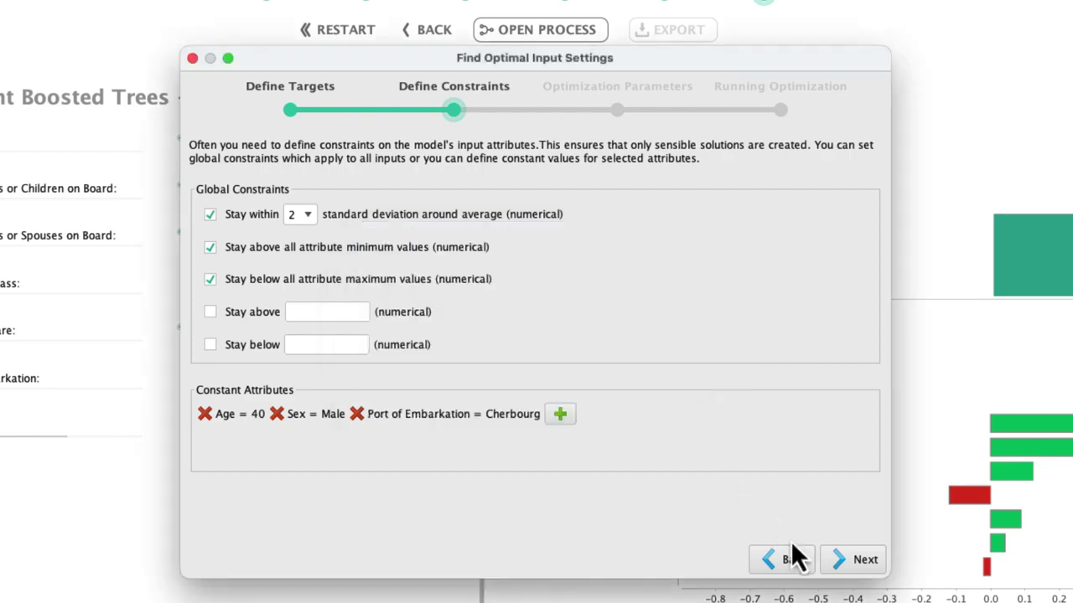
left_click(832, 561)
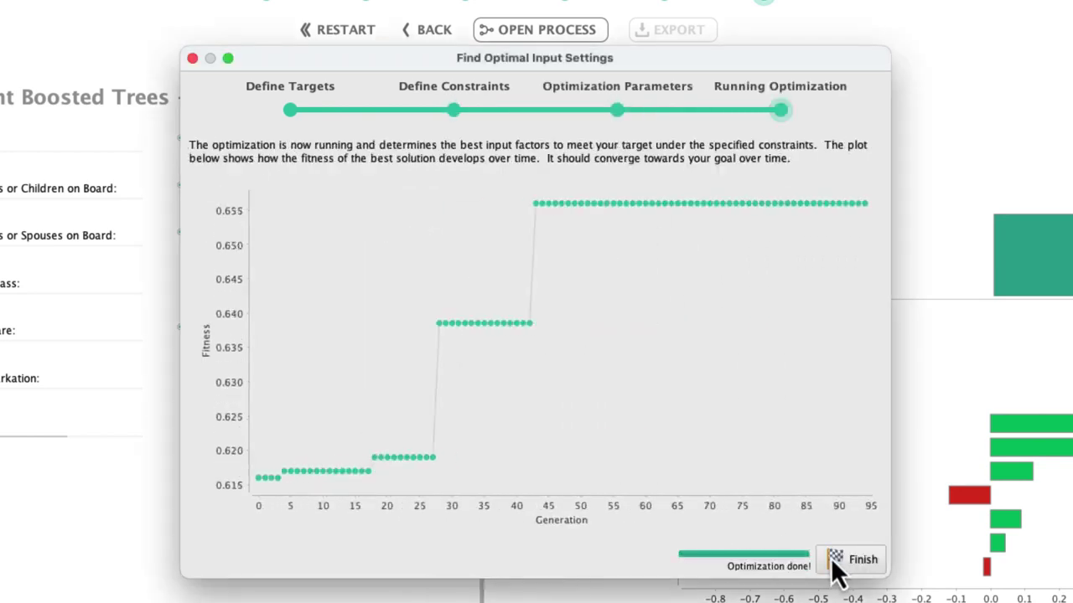
left_click(826, 550)
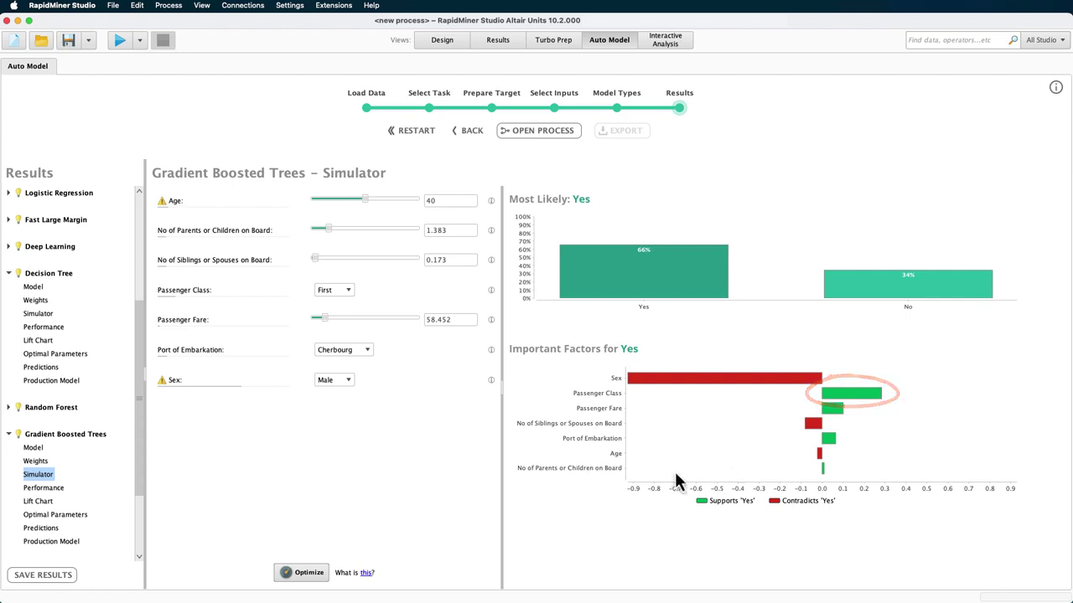
Inspect the Gradient Boosted Trees lift chart, then restart Auto Model at Load Data.
left_click(38, 501)
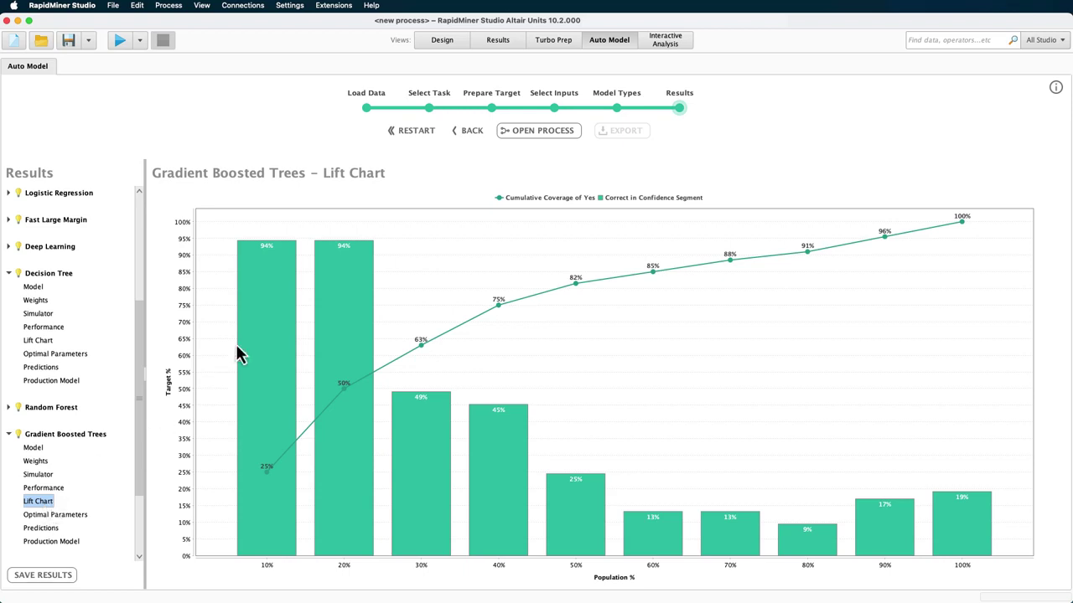
left_click(423, 133)
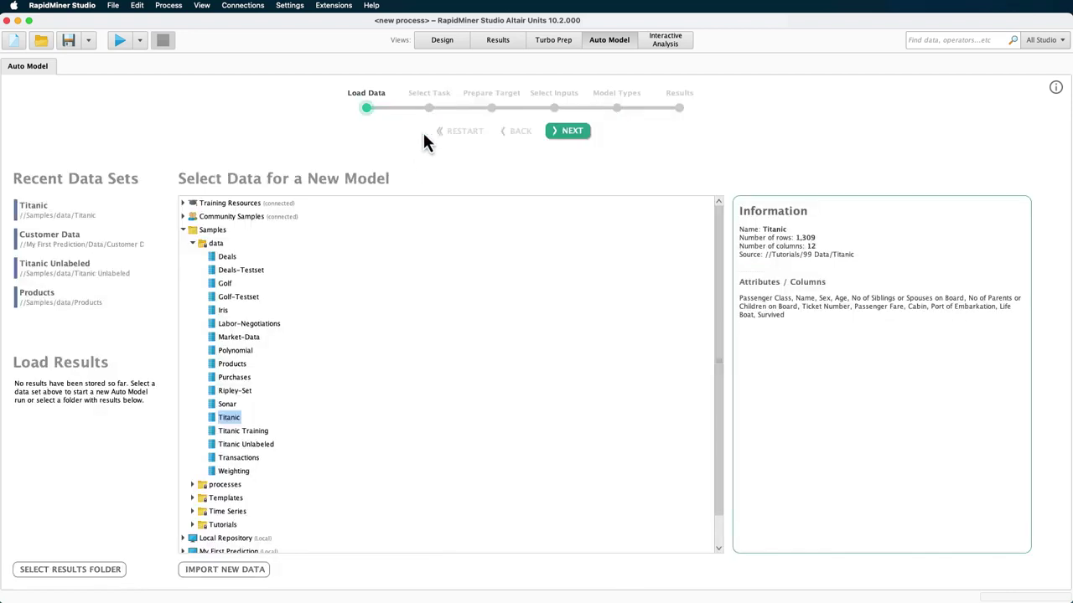
Select the Customer Data set from the My First Prediction repository's Data folder.
scroll(359, 453, "down", 2)
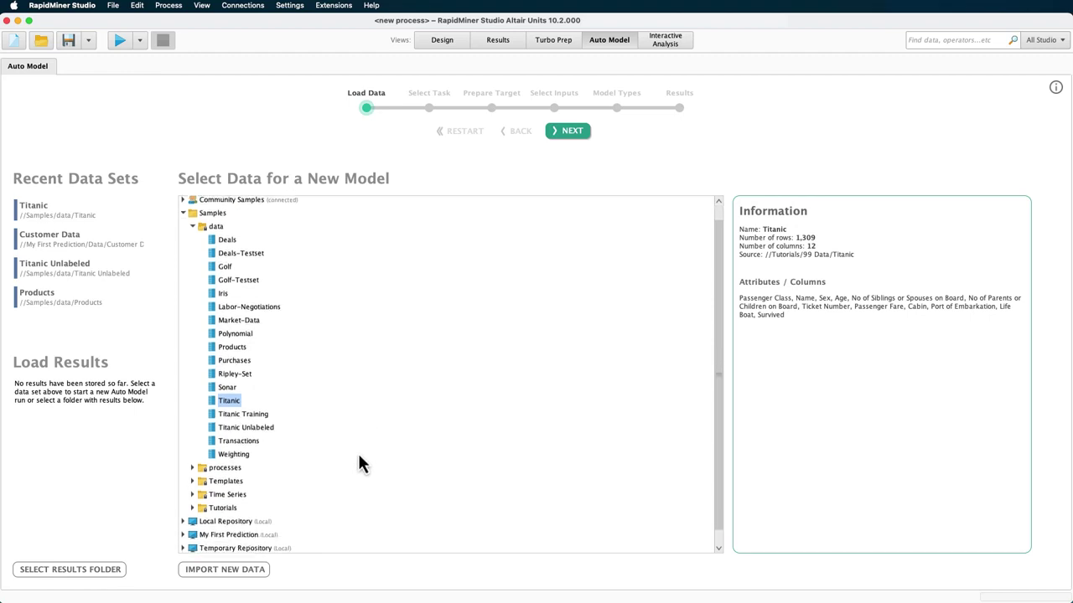
double_click(186, 519)
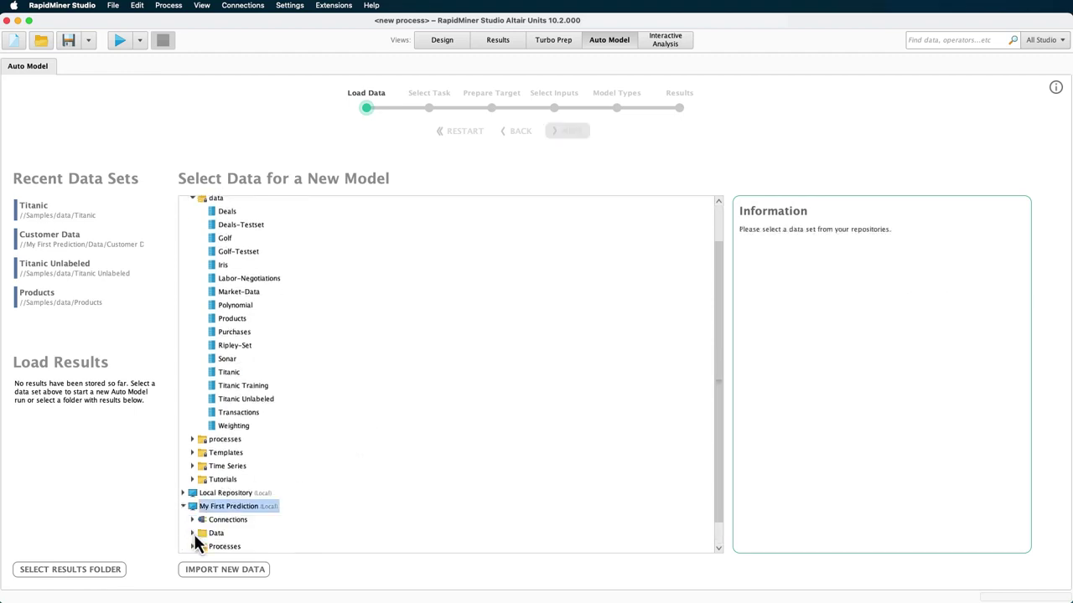
double_click(194, 534)
left_click(233, 522)
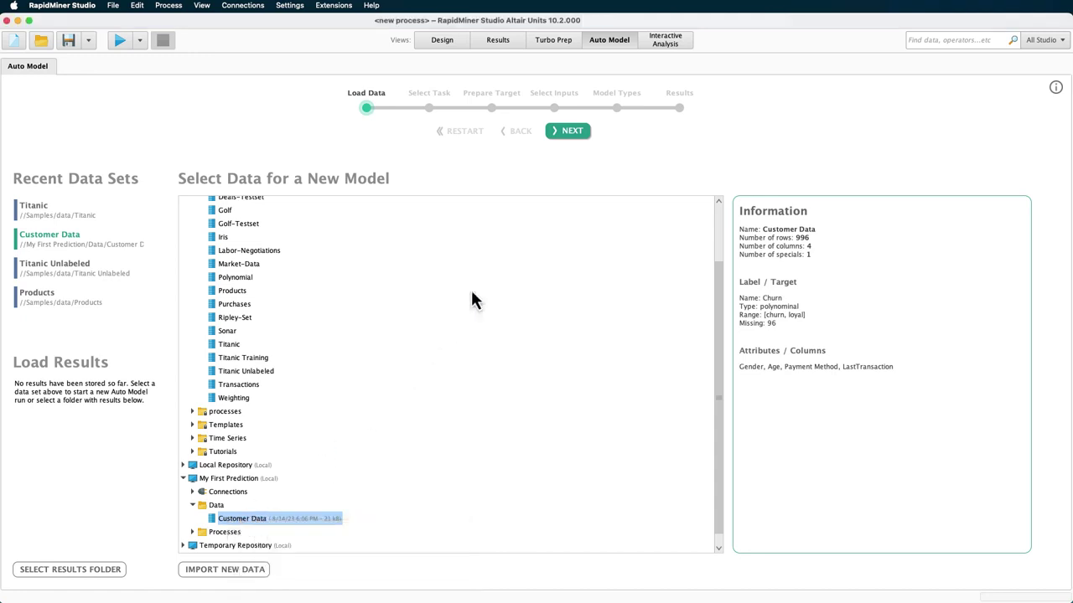
Keep the Predict task on Churn, exclude Gradient Boosted Trees and Support Vector Machine, and run.
left_click(562, 136)
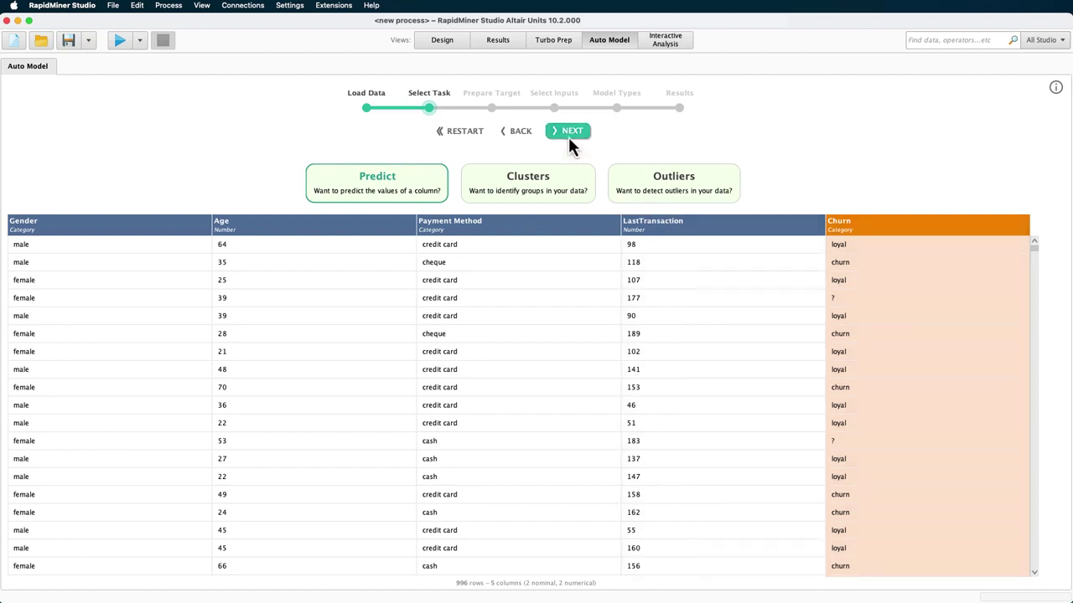
left_click(568, 135)
left_click(564, 136)
left_click(564, 136)
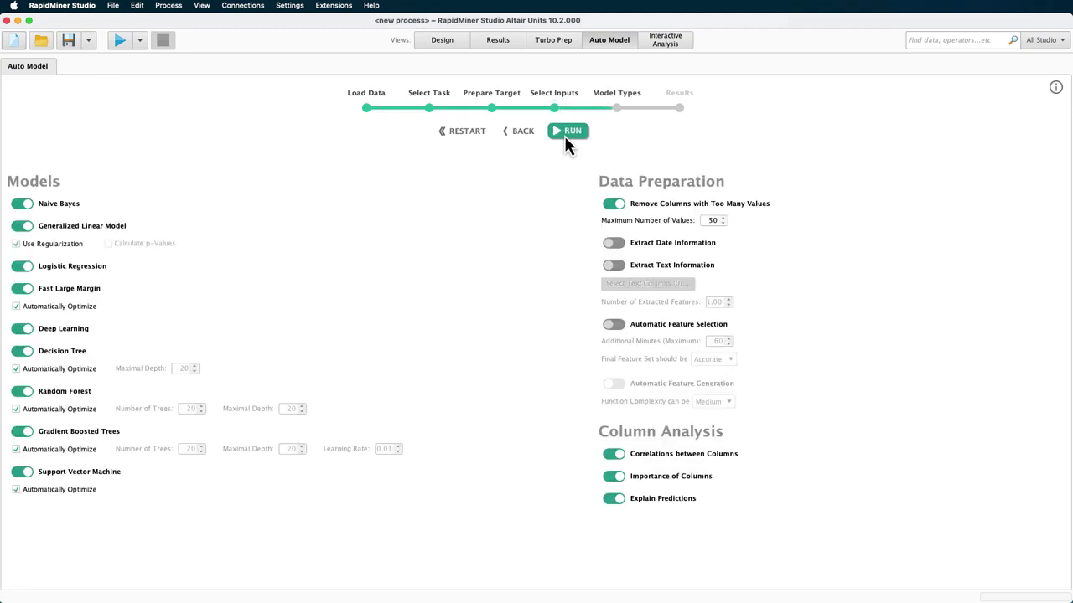
left_click(24, 433)
left_click(22, 472)
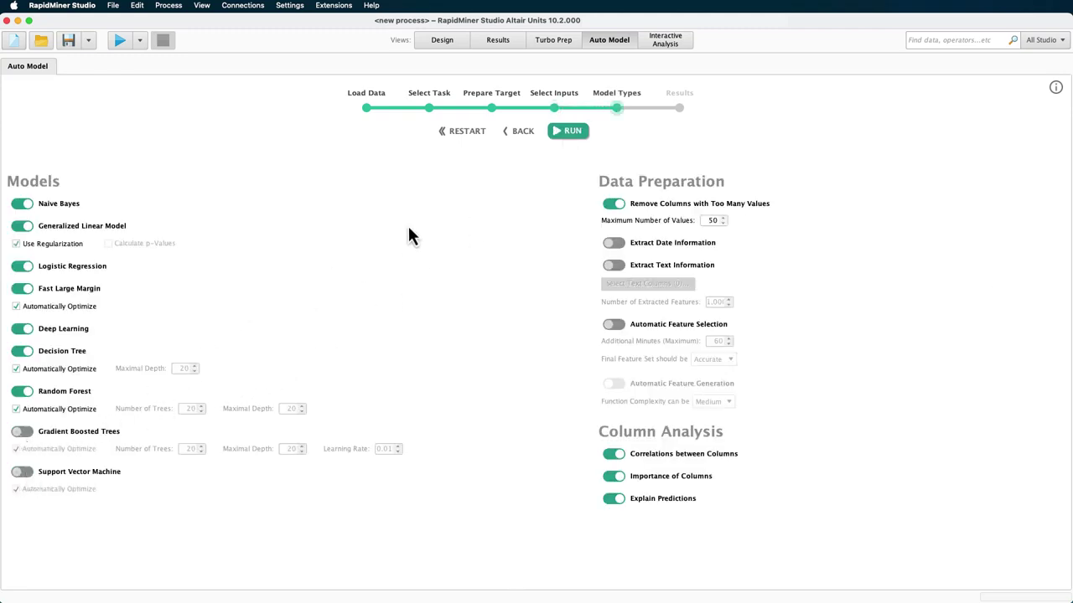
left_click(562, 132)
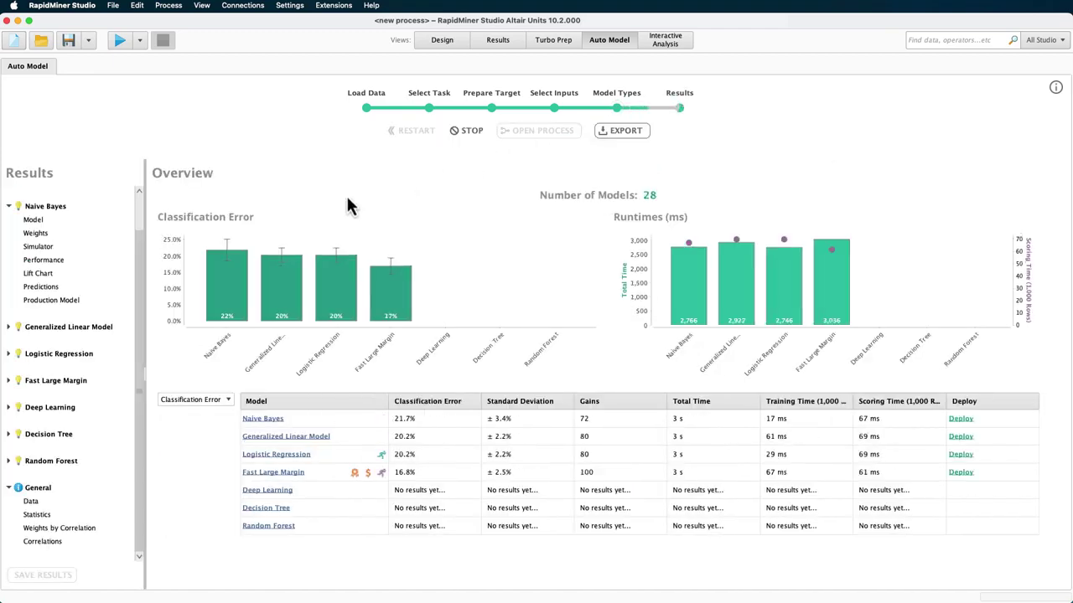
Display the Naive Bayes predictions sorted by the Churn column.
left_click(32, 291)
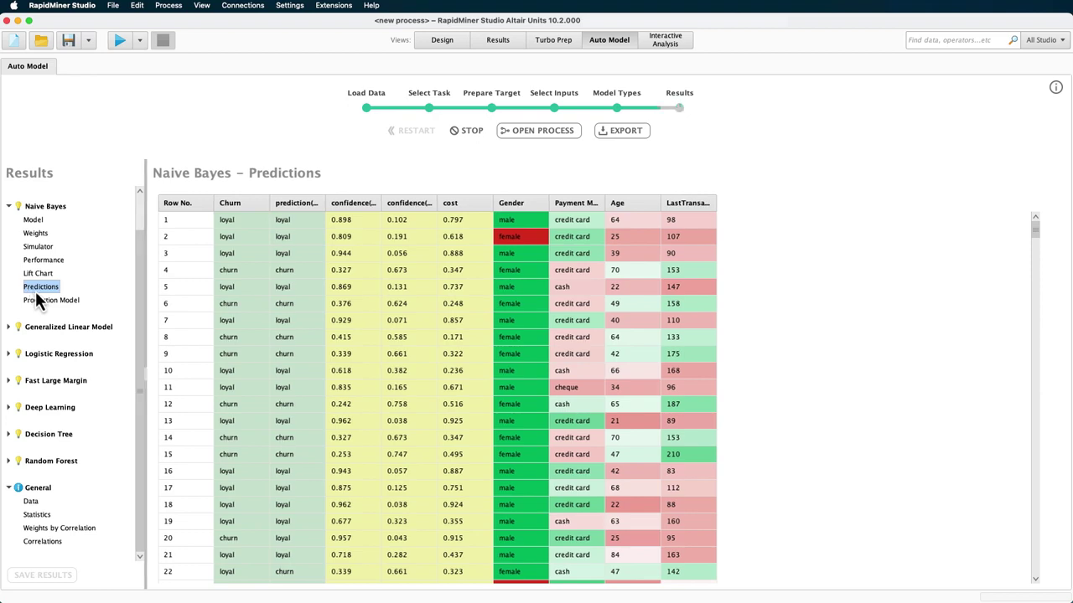
left_click(237, 206)
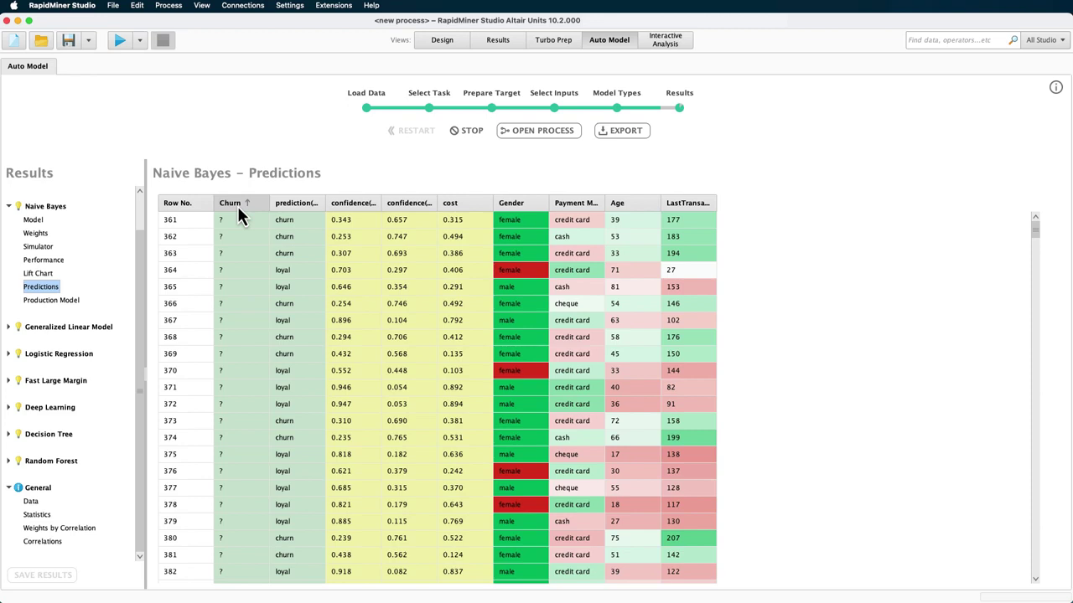
Open the generated process in Design view, widening the canvas and scrolling it to the top.
left_click(519, 130)
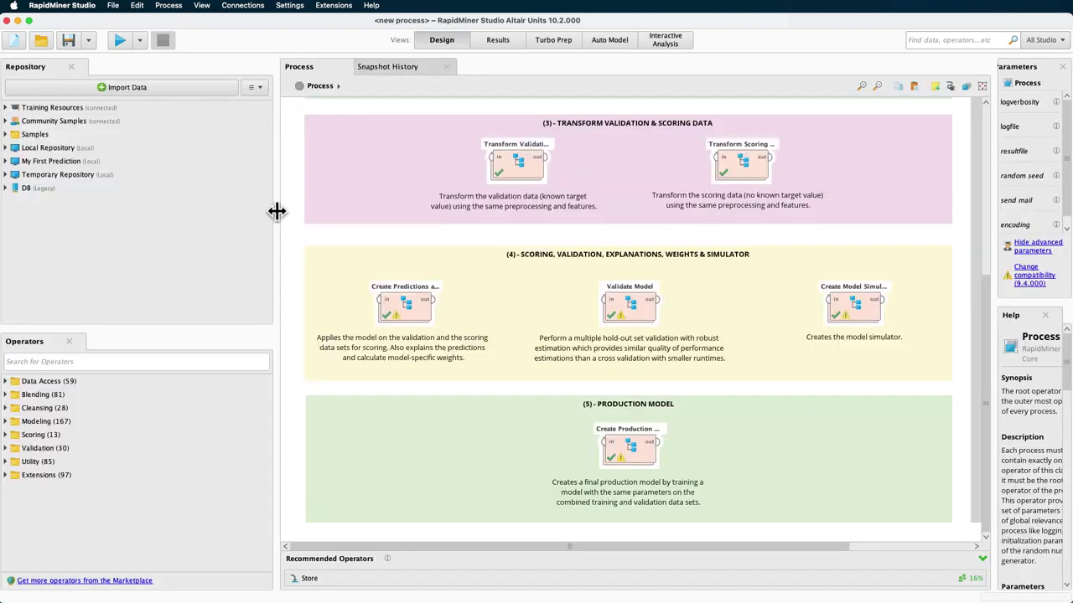
left_click_drag(276, 210, 125, 216)
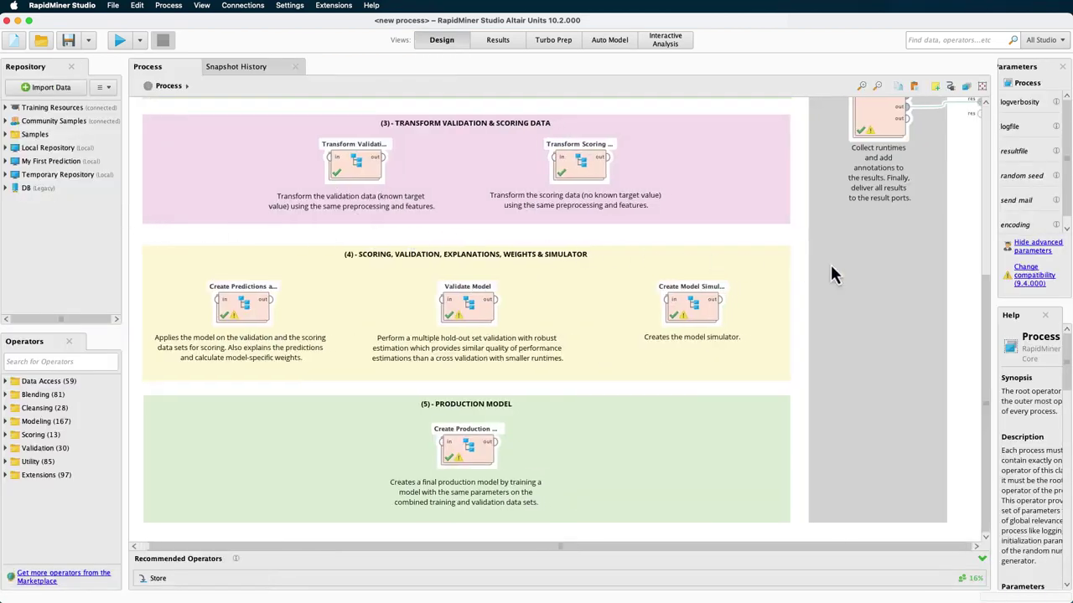
left_click_drag(986, 284, 987, 114)
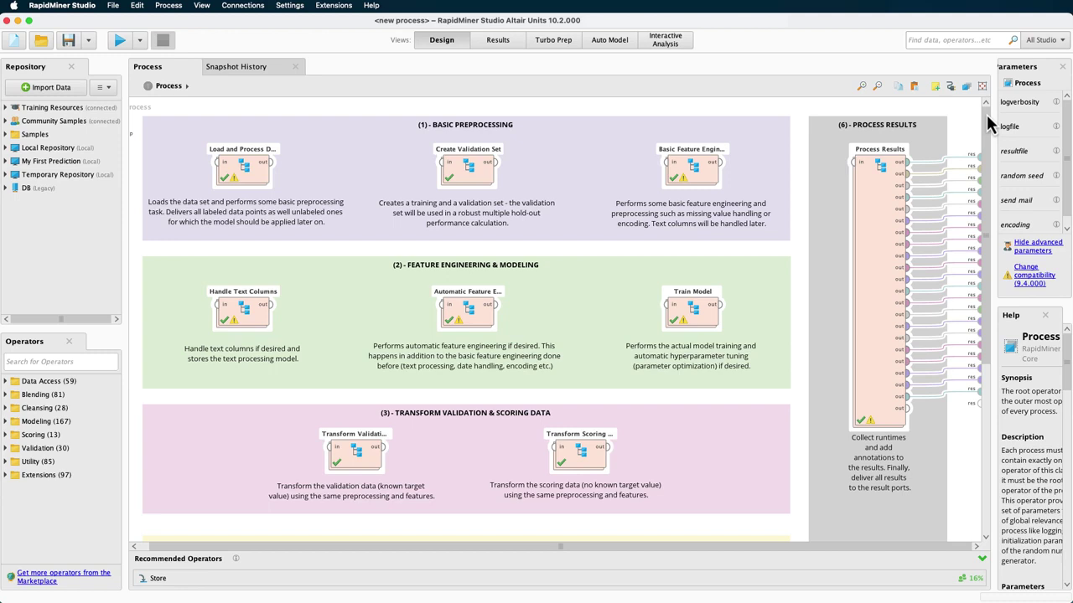